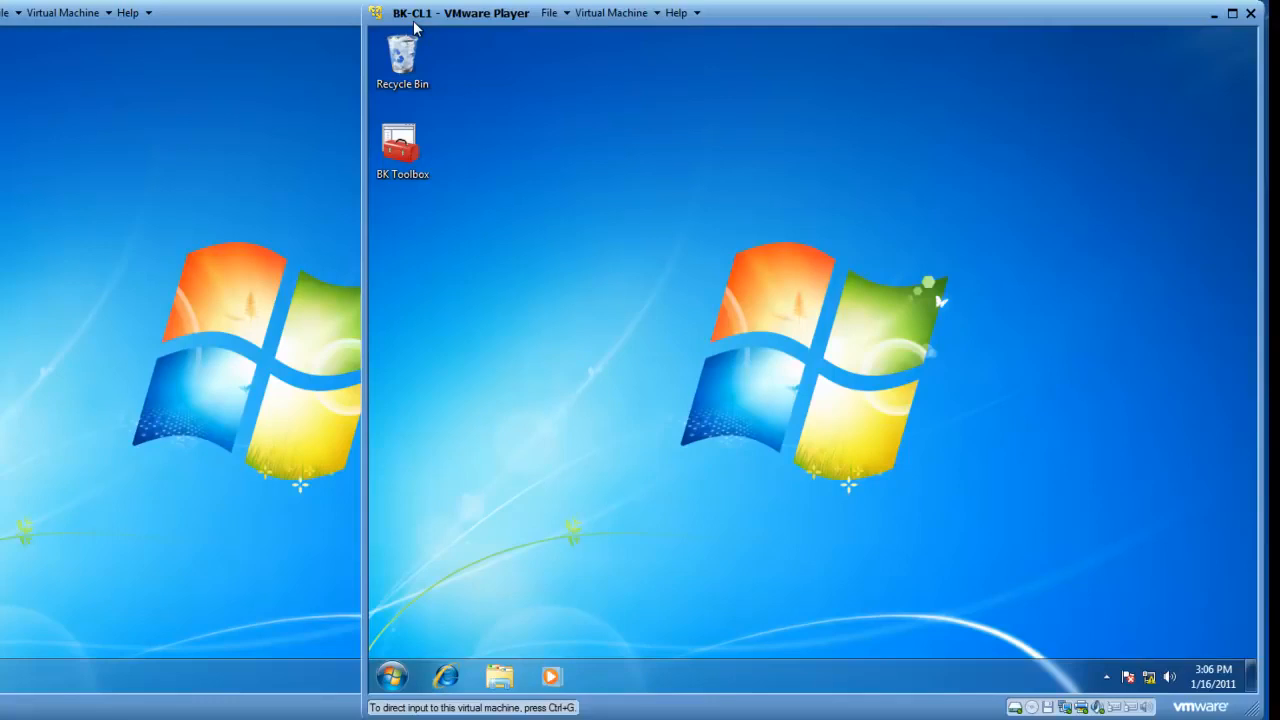
# On BK-CL1, allow Remote Assistance in System Properties' Remote settings and open its Advanced options
pyautogui.click(390, 682)
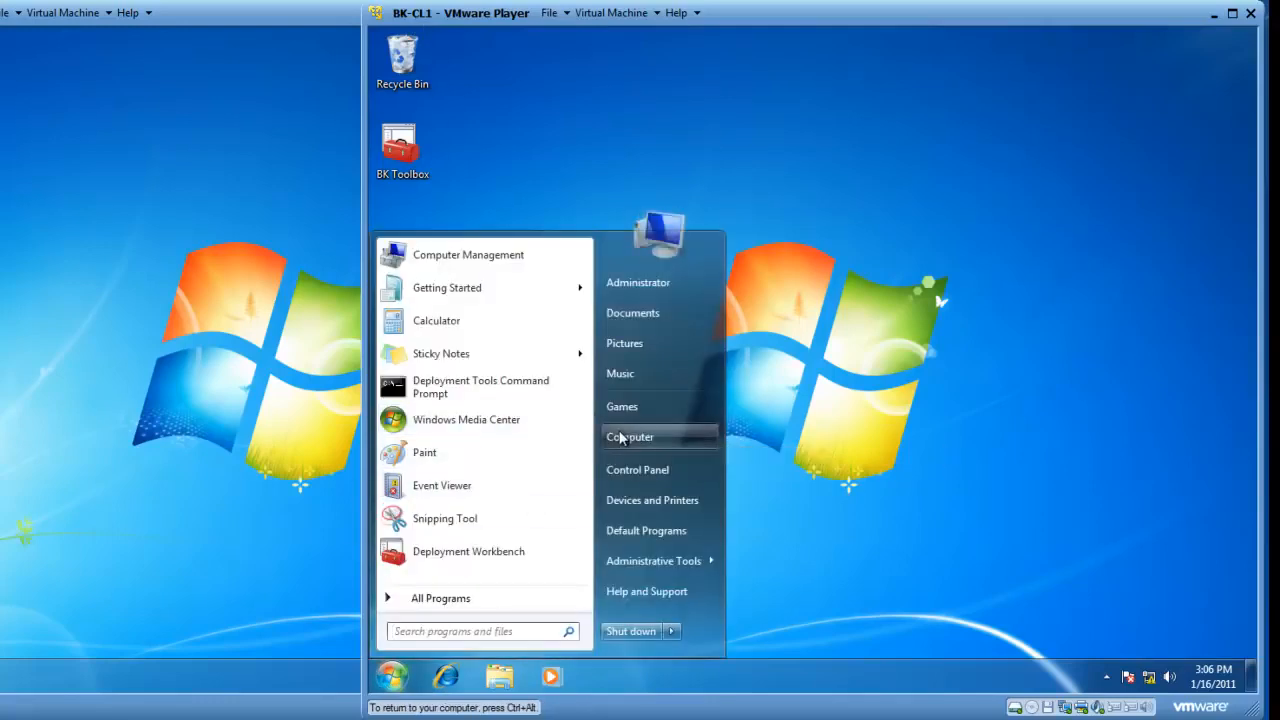
pyautogui.rightClick(622, 438)
pyautogui.click(664, 578)
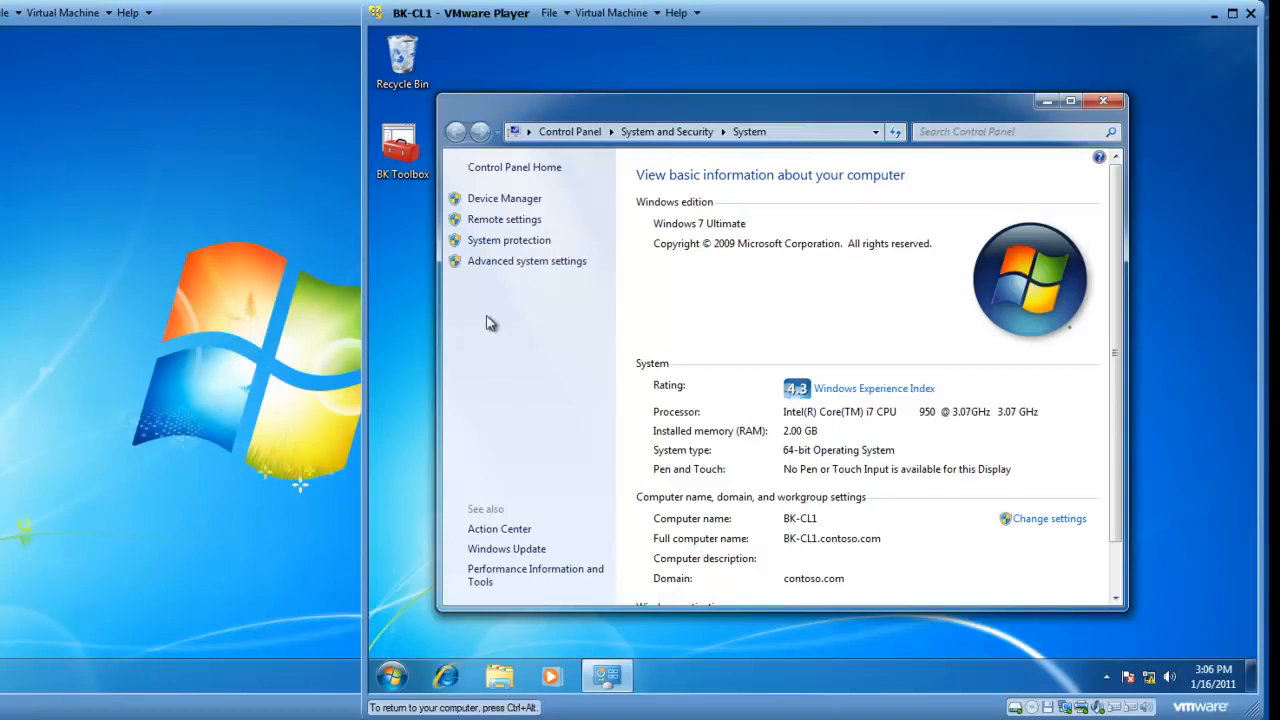
pyautogui.click(509, 264)
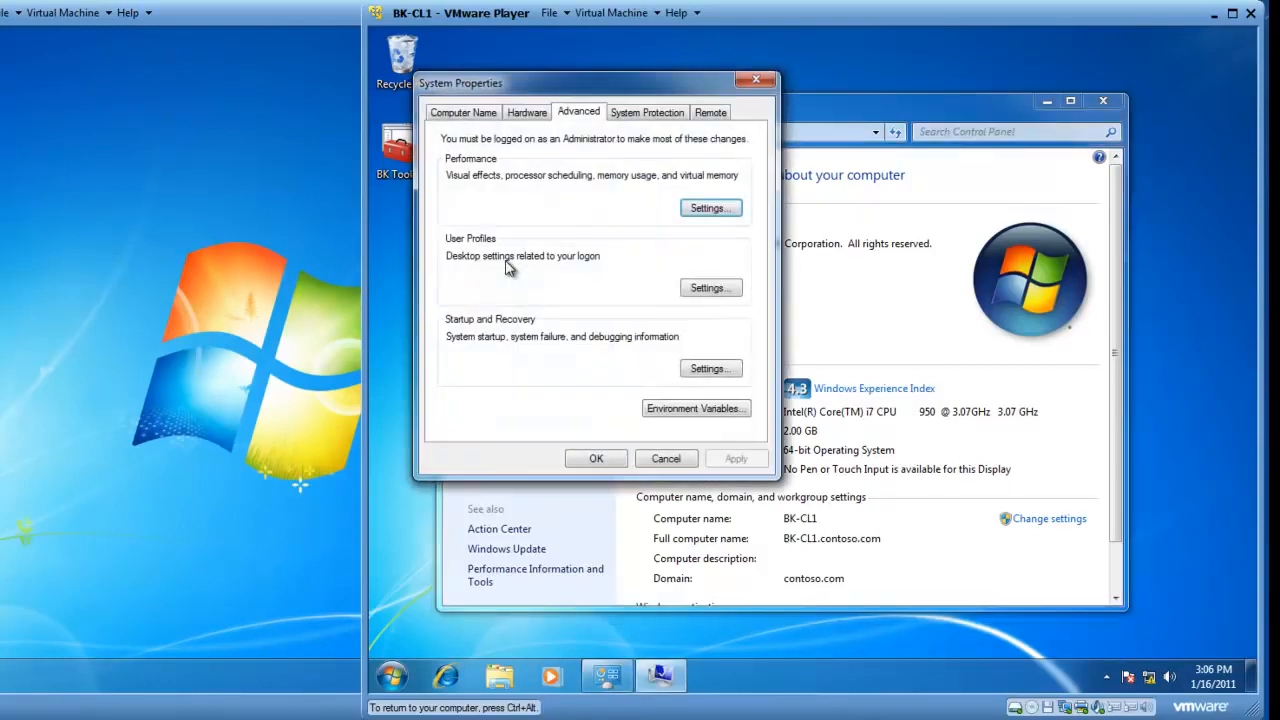
pyautogui.click(712, 117)
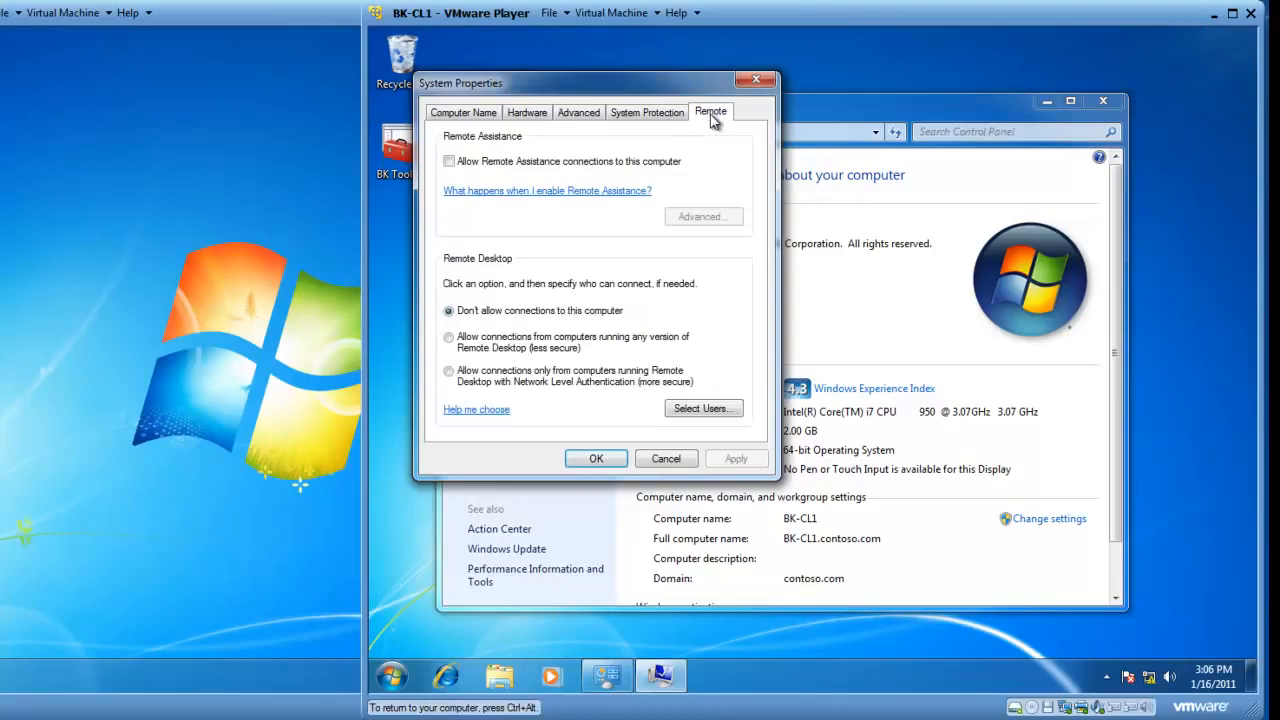
pyautogui.click(450, 162)
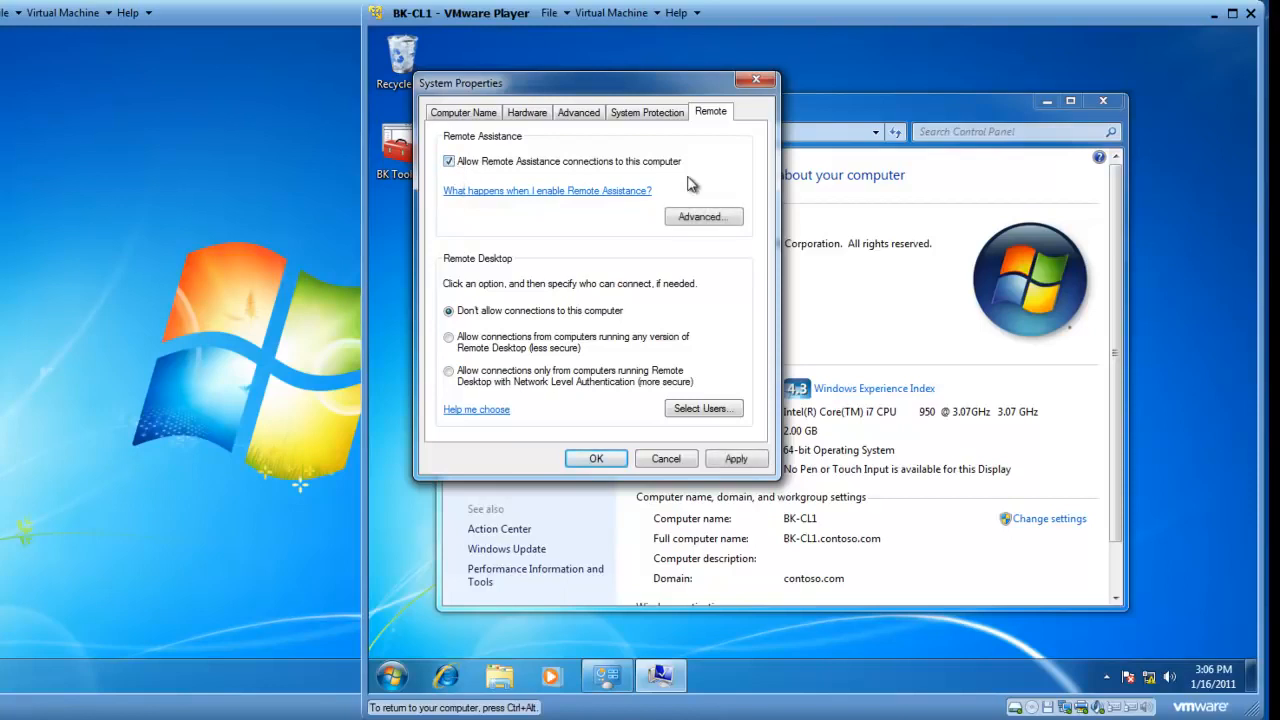
pyautogui.click(703, 217)
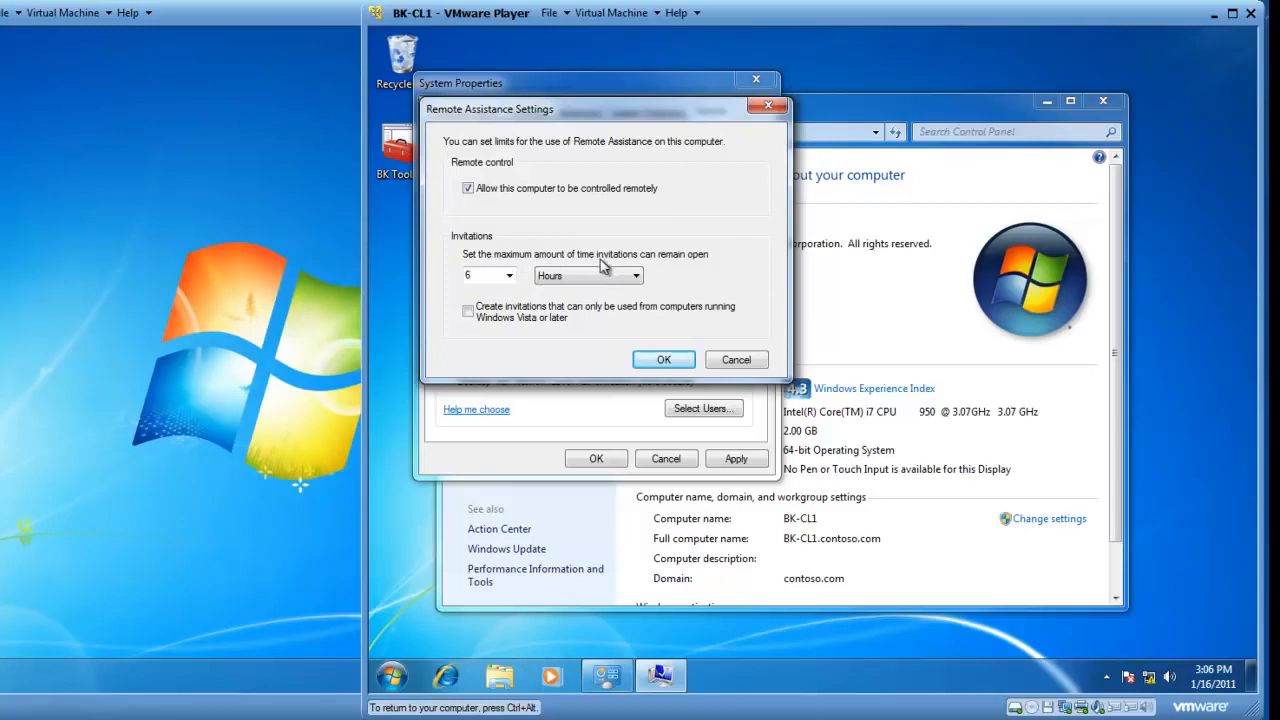
# Set the Remote Assistance invitation time limit to 12 Hours and confirm
pyautogui.click(509, 276)
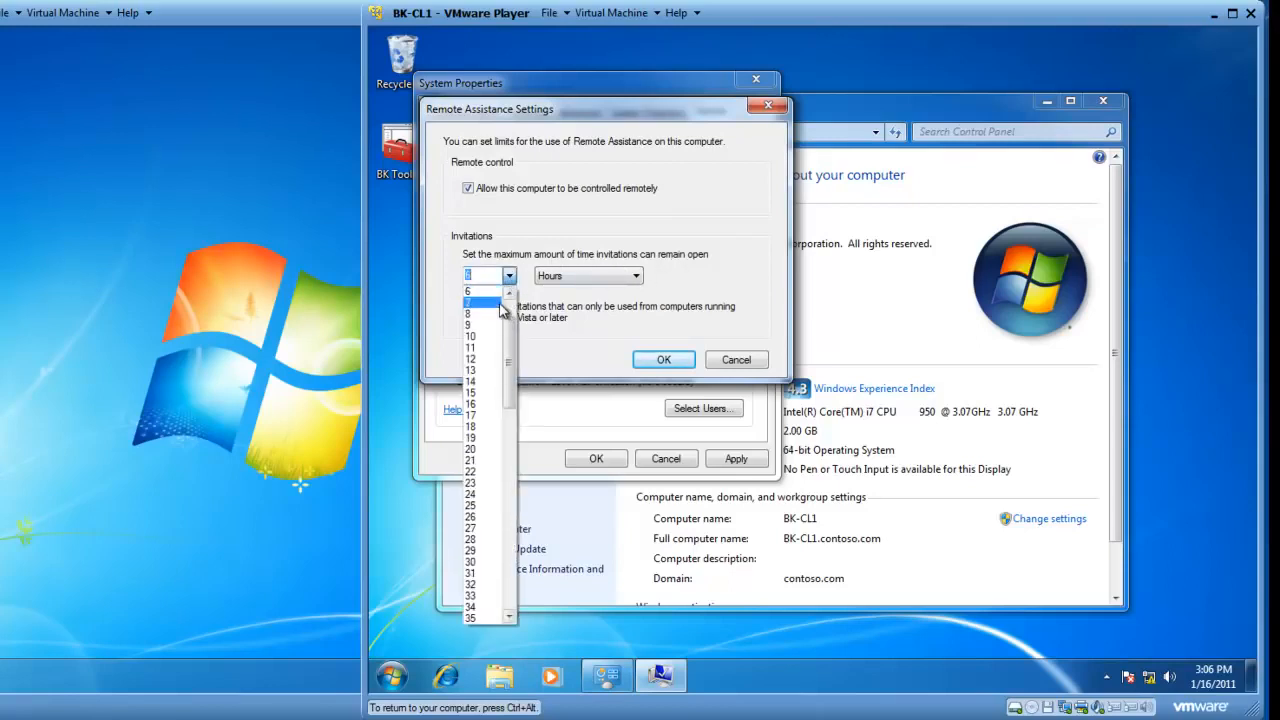
pyautogui.click(487, 362)
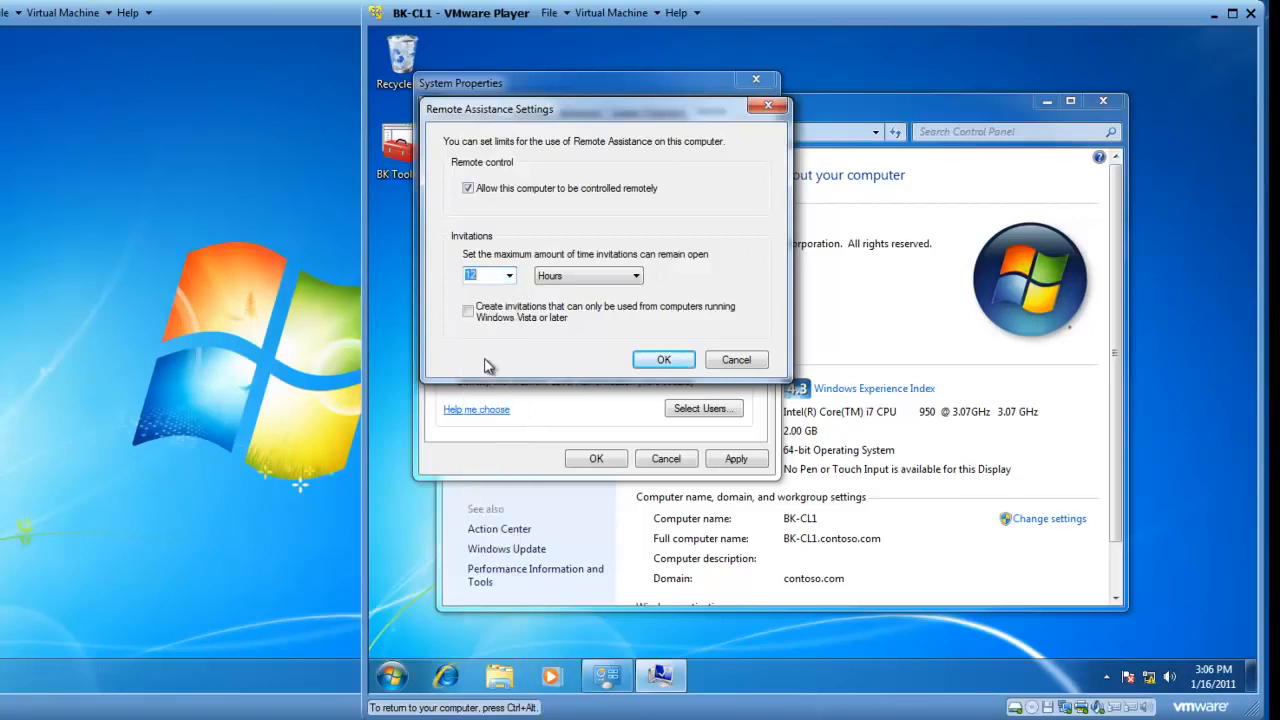
pyautogui.click(665, 360)
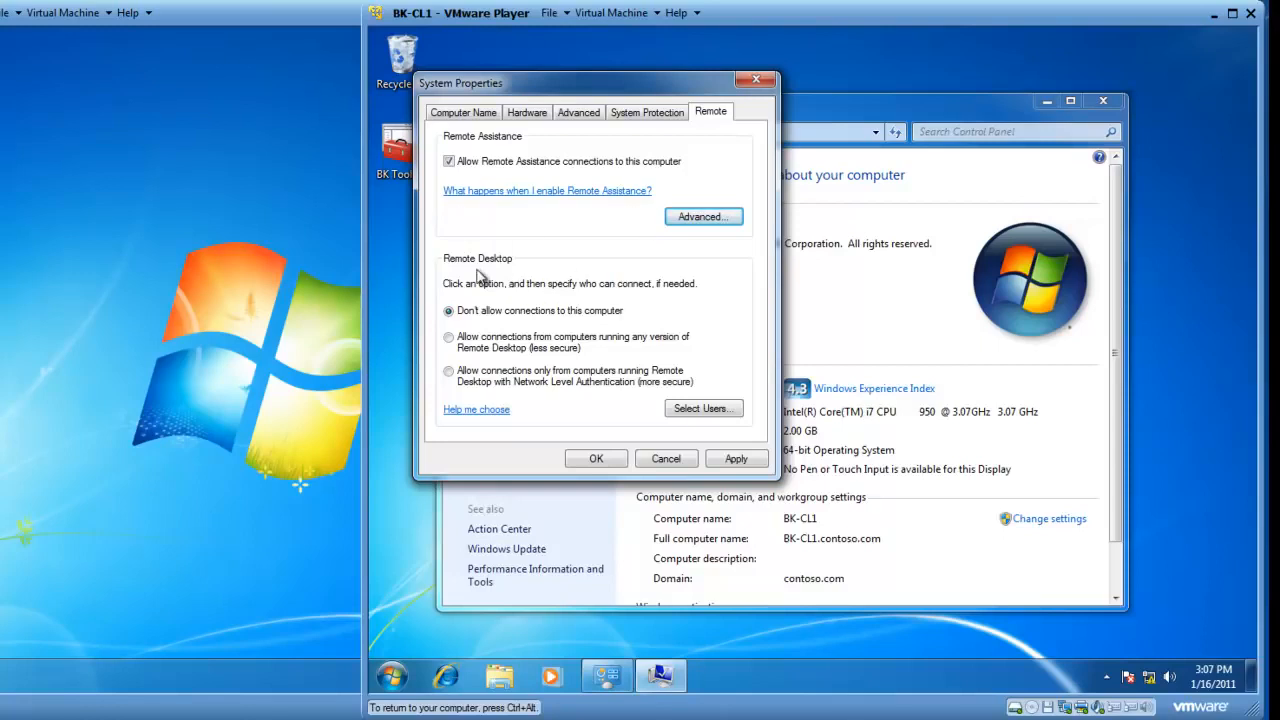
# Allow Remote Desktop connections from computers running any version, then close System Properties and the System window
pyautogui.click(449, 339)
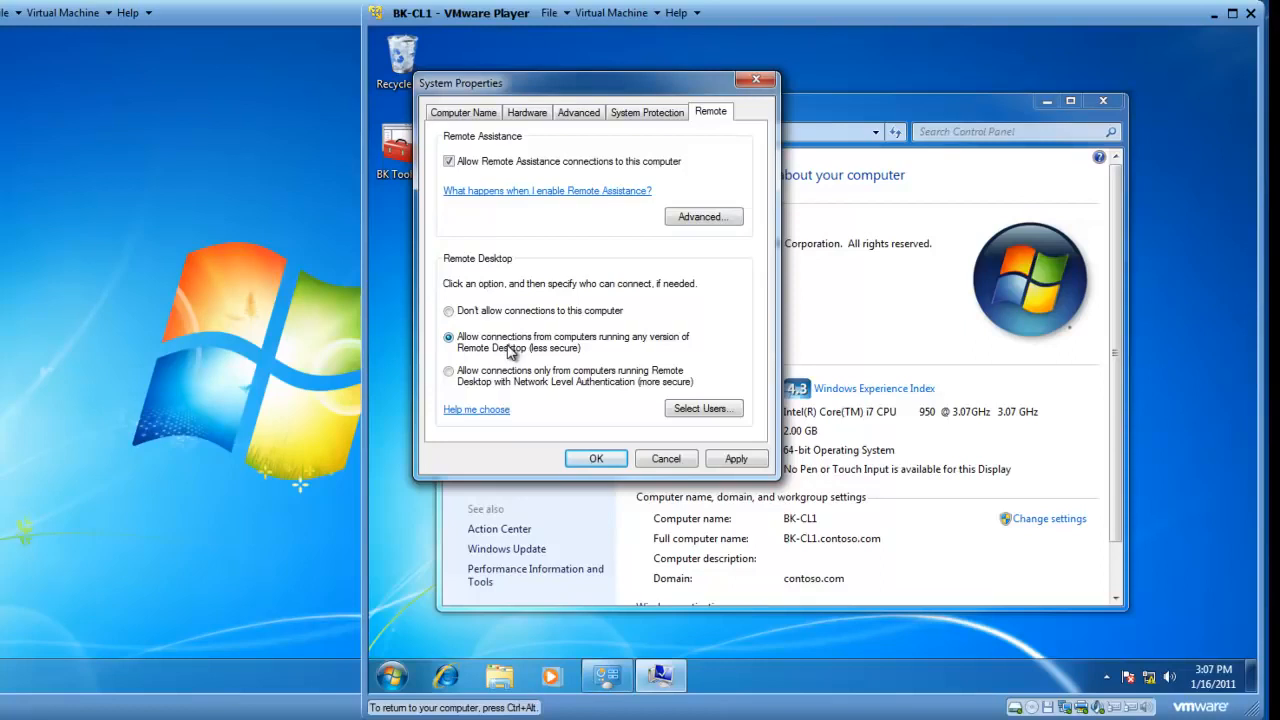
pyautogui.click(596, 458)
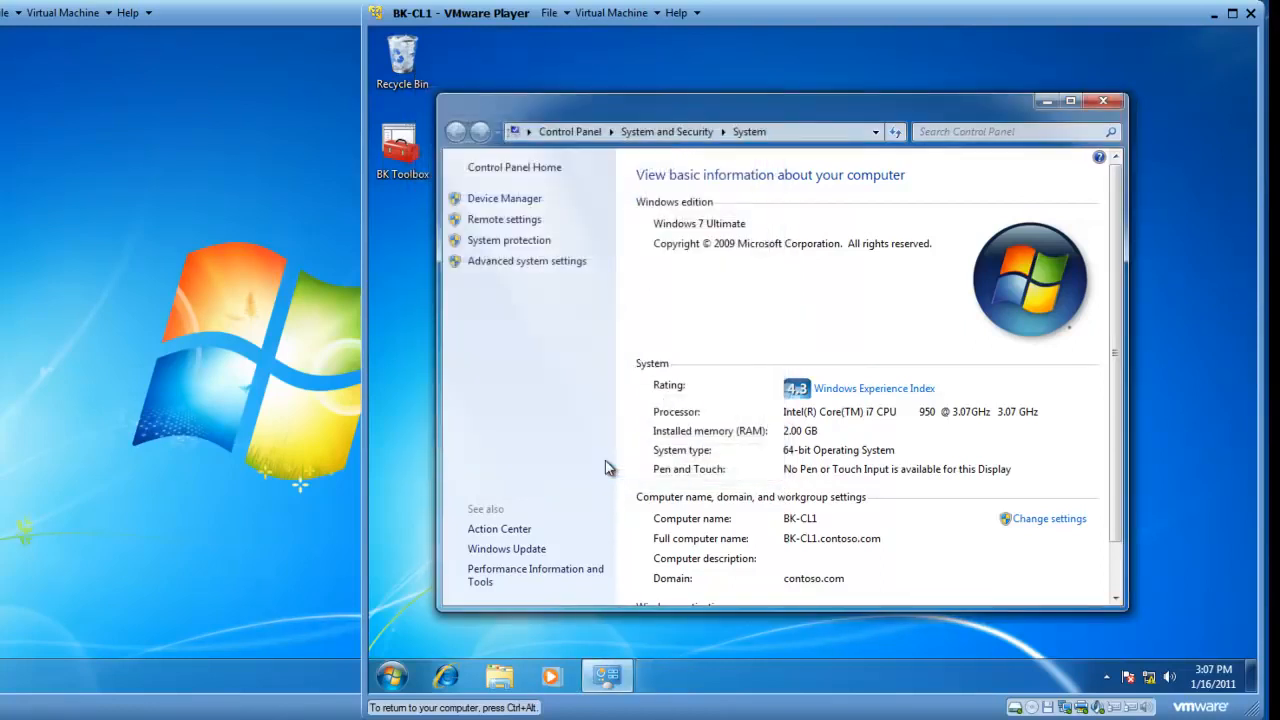
pyautogui.click(1101, 103)
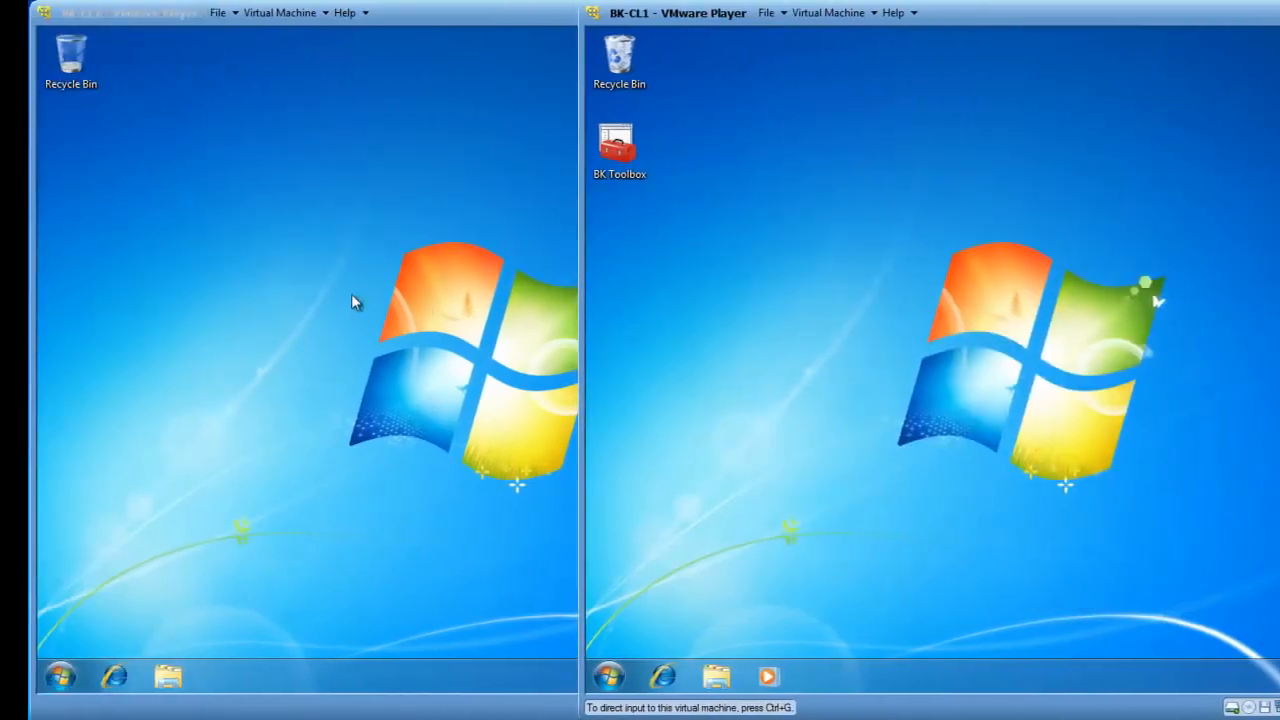
# On BK-CL2, launch Remote Desktop Connection from Accessories, enter BK-CL1, and show all options
pyautogui.click(351, 293)
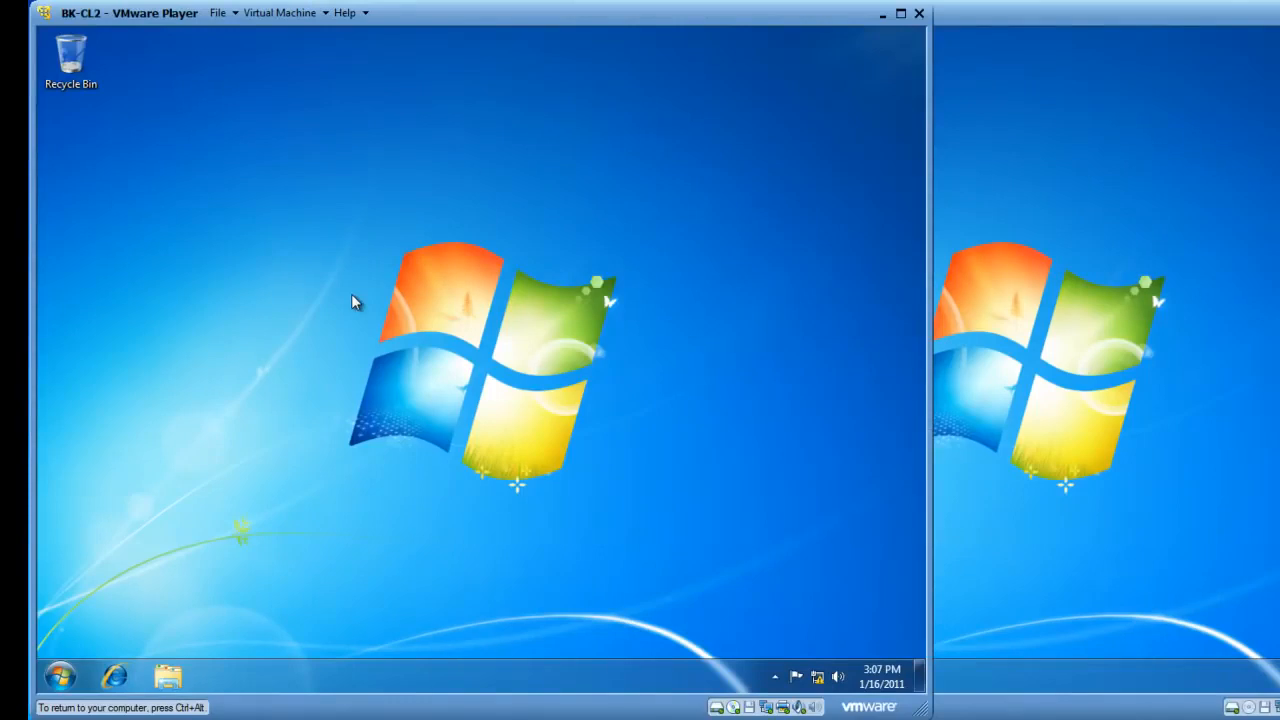
pyautogui.click(61, 679)
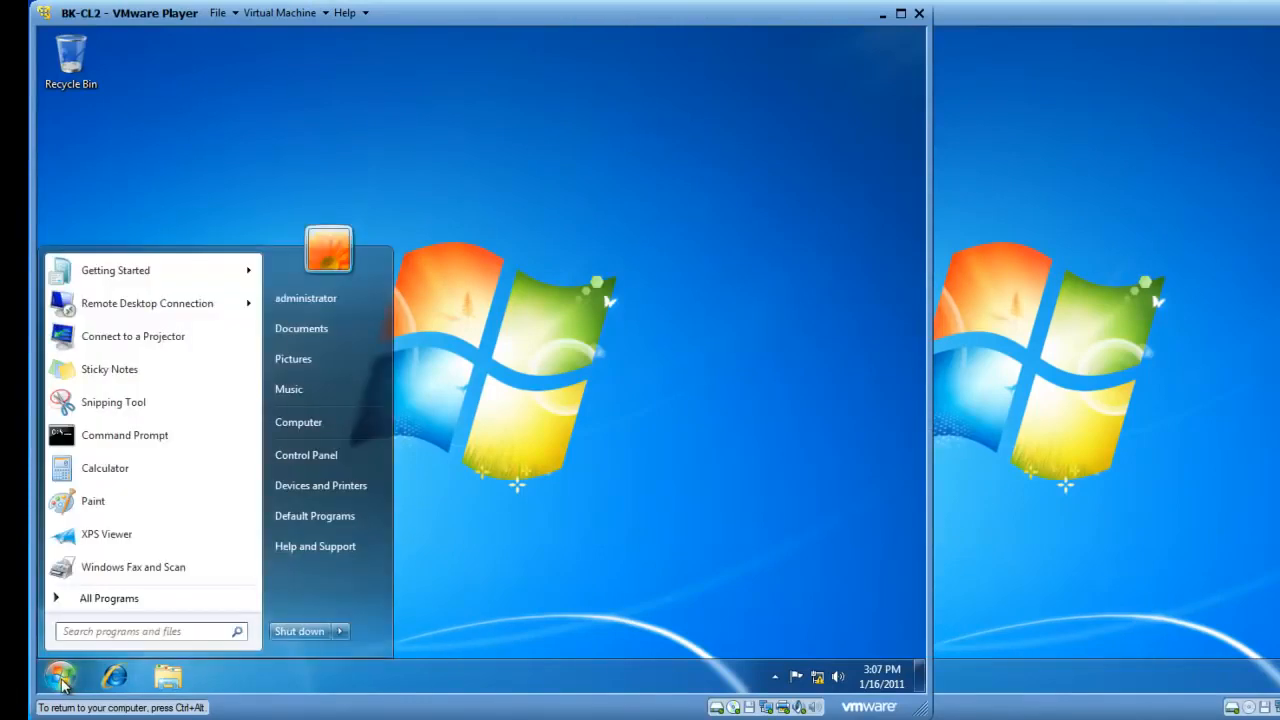
pyautogui.click(105, 600)
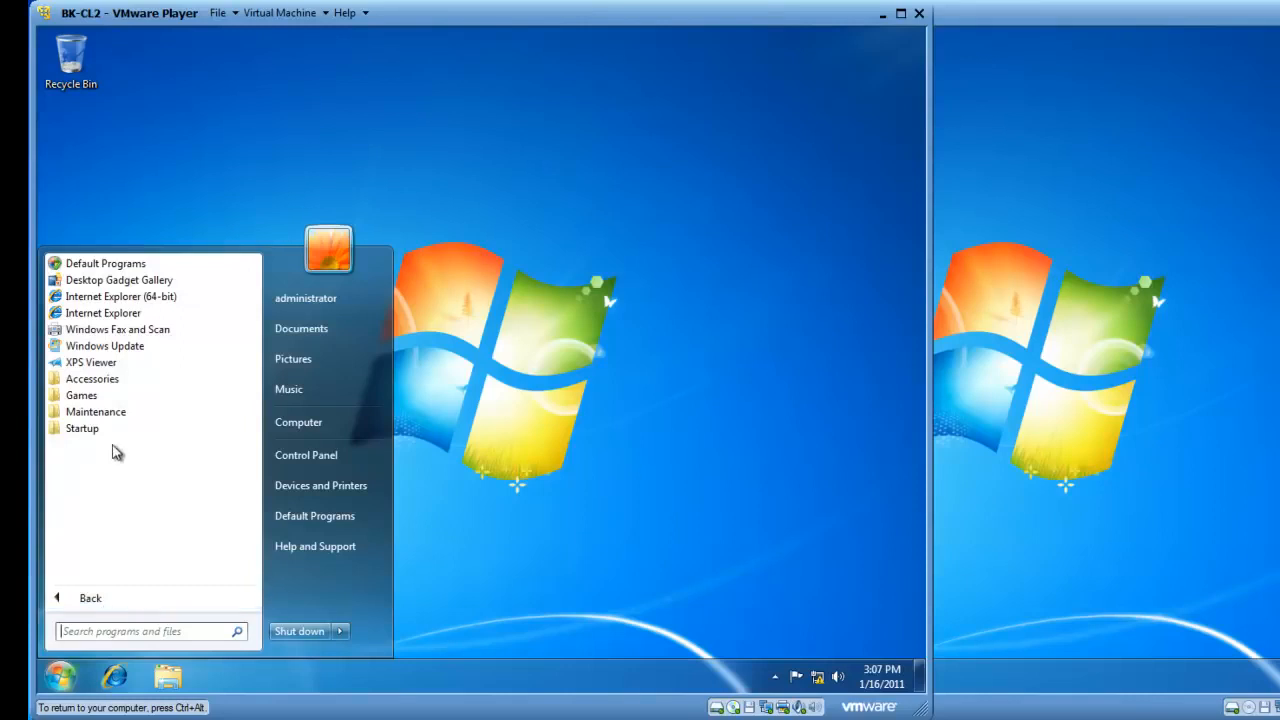
pyautogui.click(97, 378)
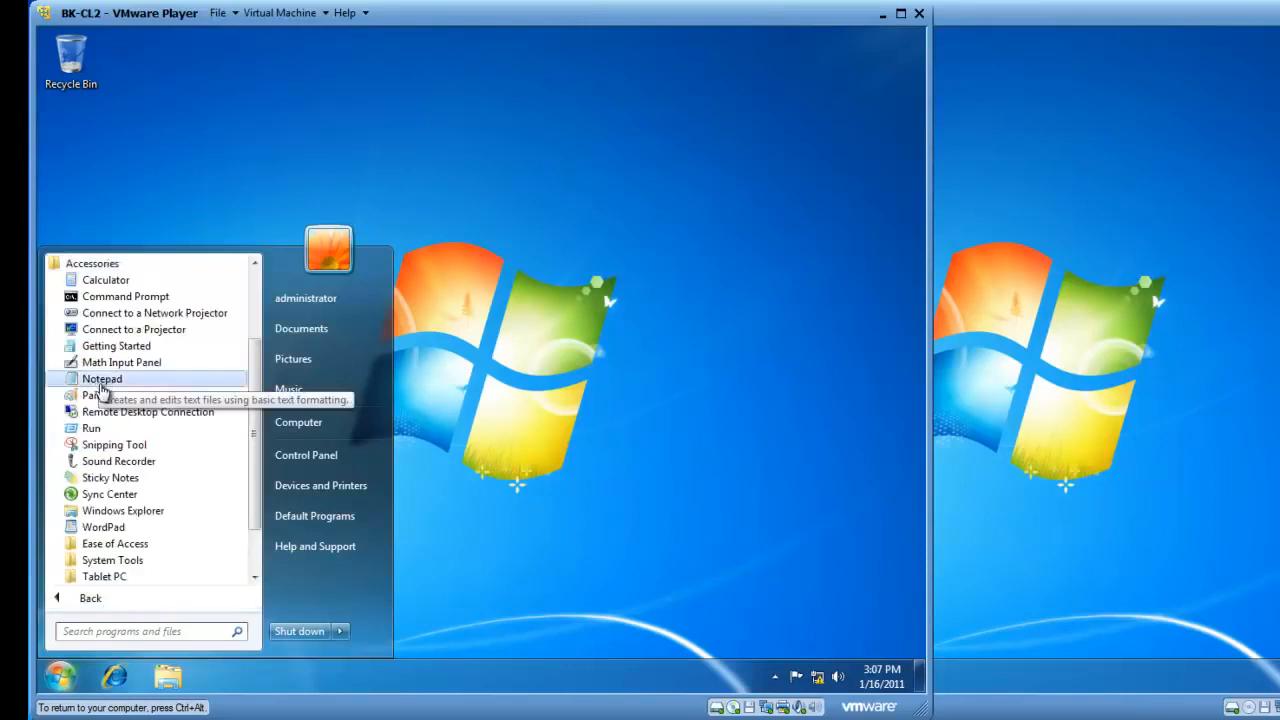
pyautogui.click(114, 411)
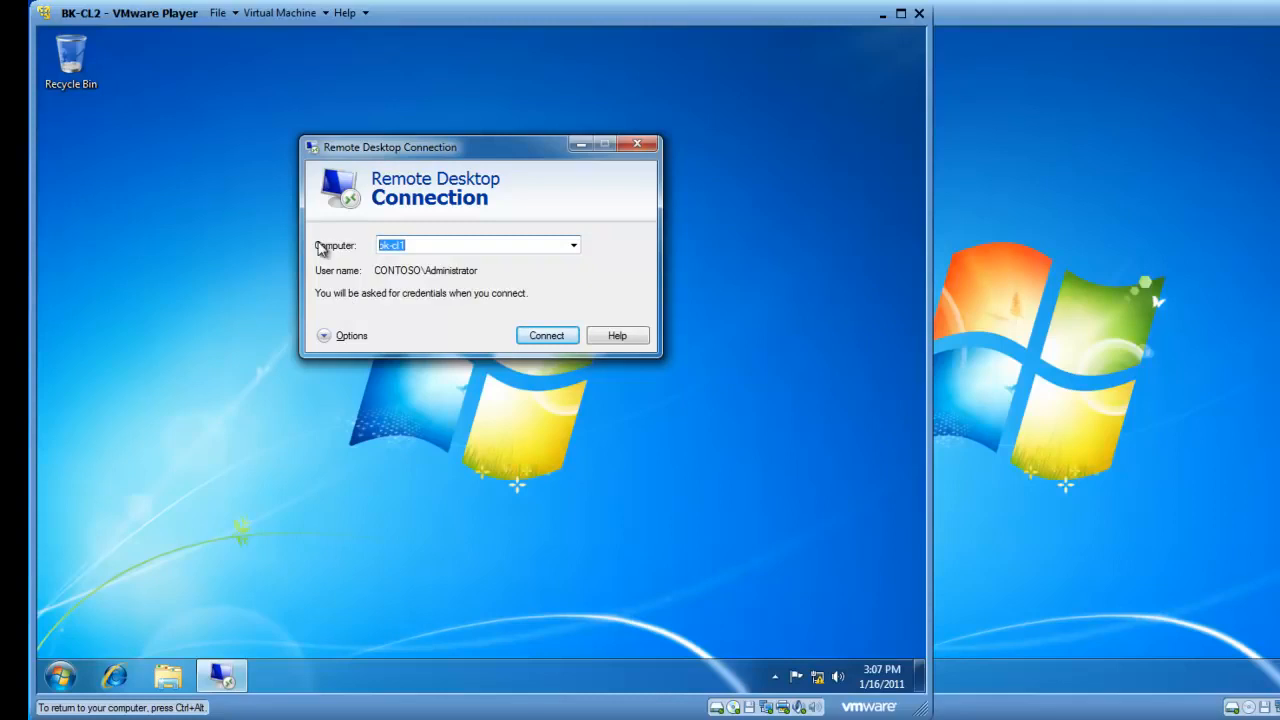
pyautogui.write('BK-CL1')
pyautogui.click(351, 336)
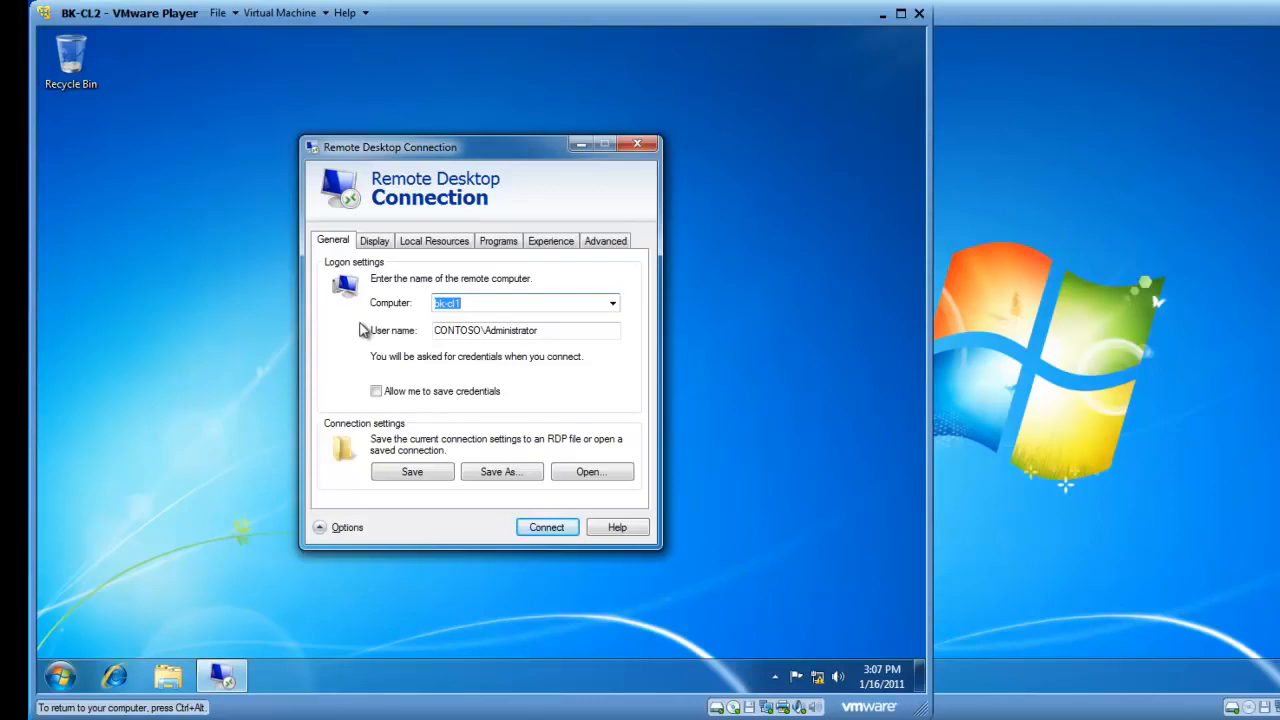
# Set the remote display size to 800 by 600 pixels with Highest Quality (32 bit) colour
pyautogui.click(374, 241)
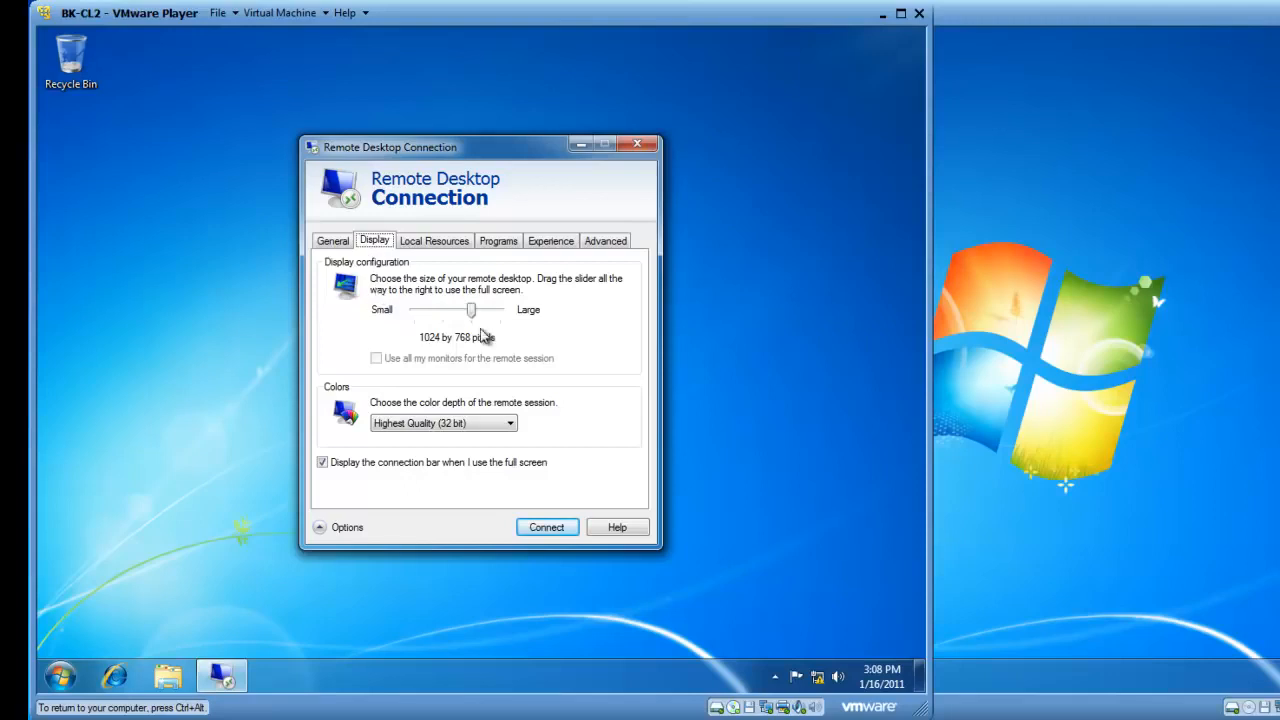
pyautogui.moveTo(471, 311); pyautogui.dragTo(446, 320)
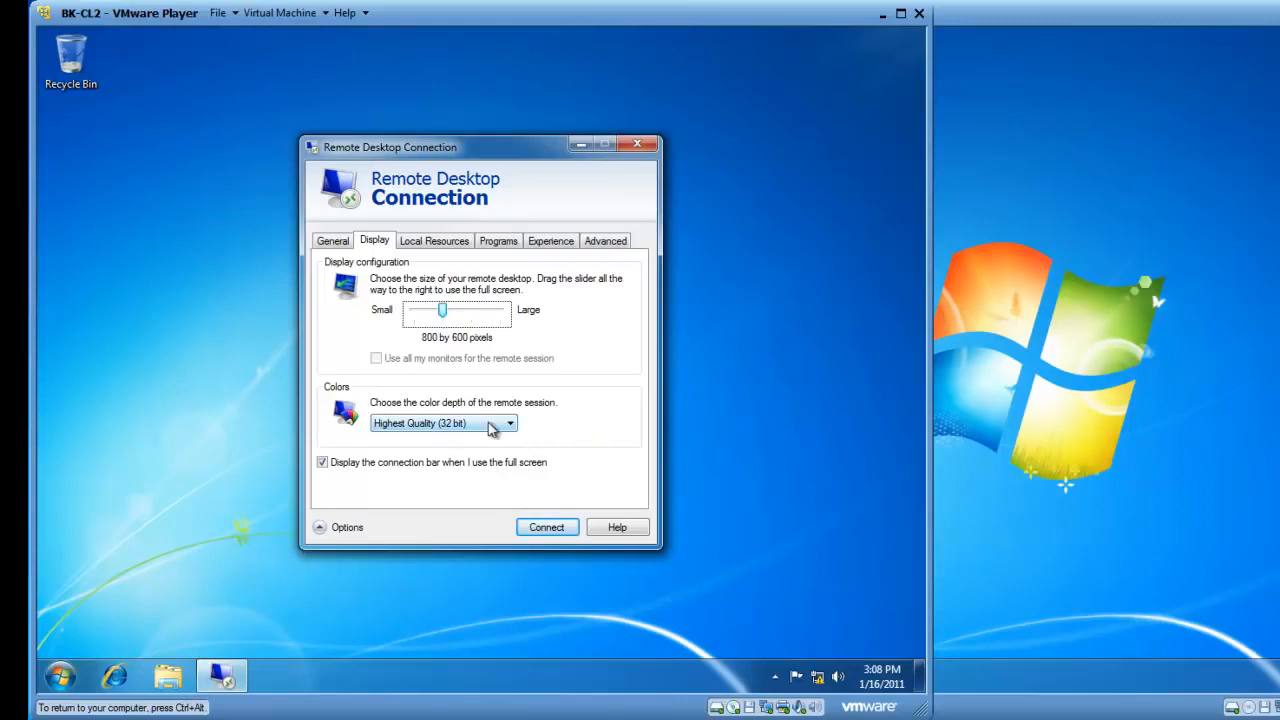
pyautogui.click(510, 424)
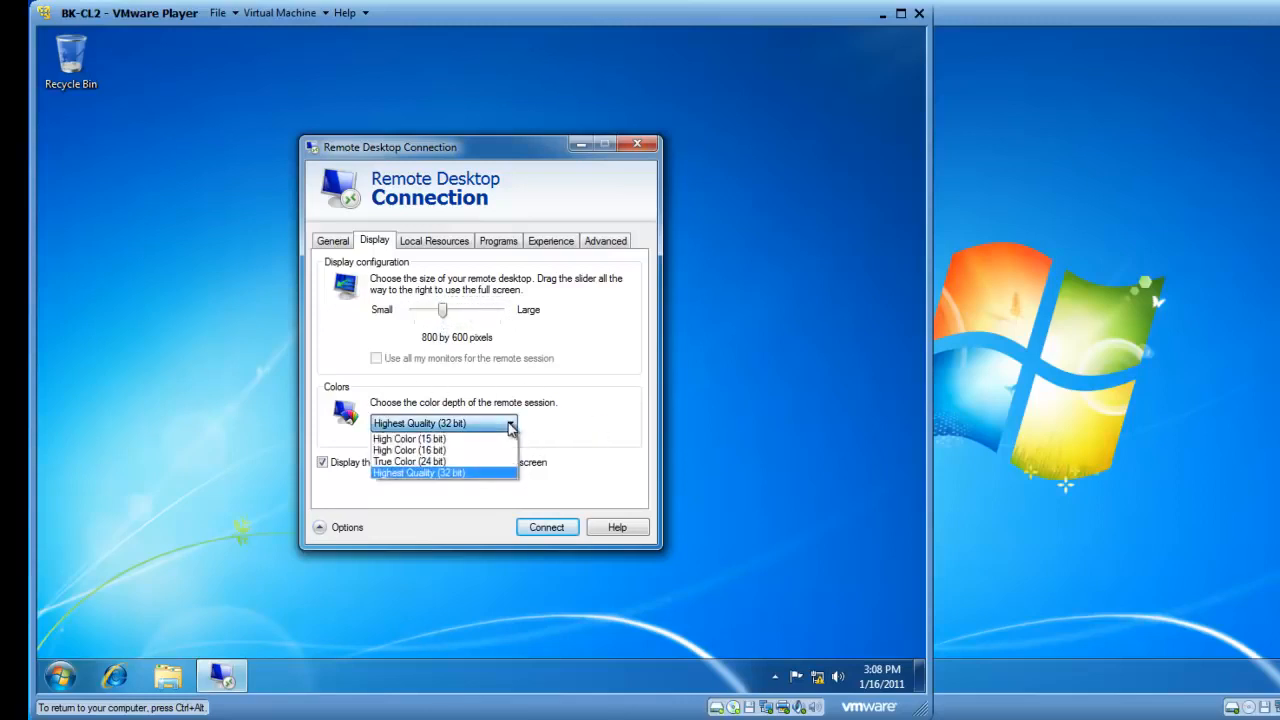
pyautogui.click(510, 426)
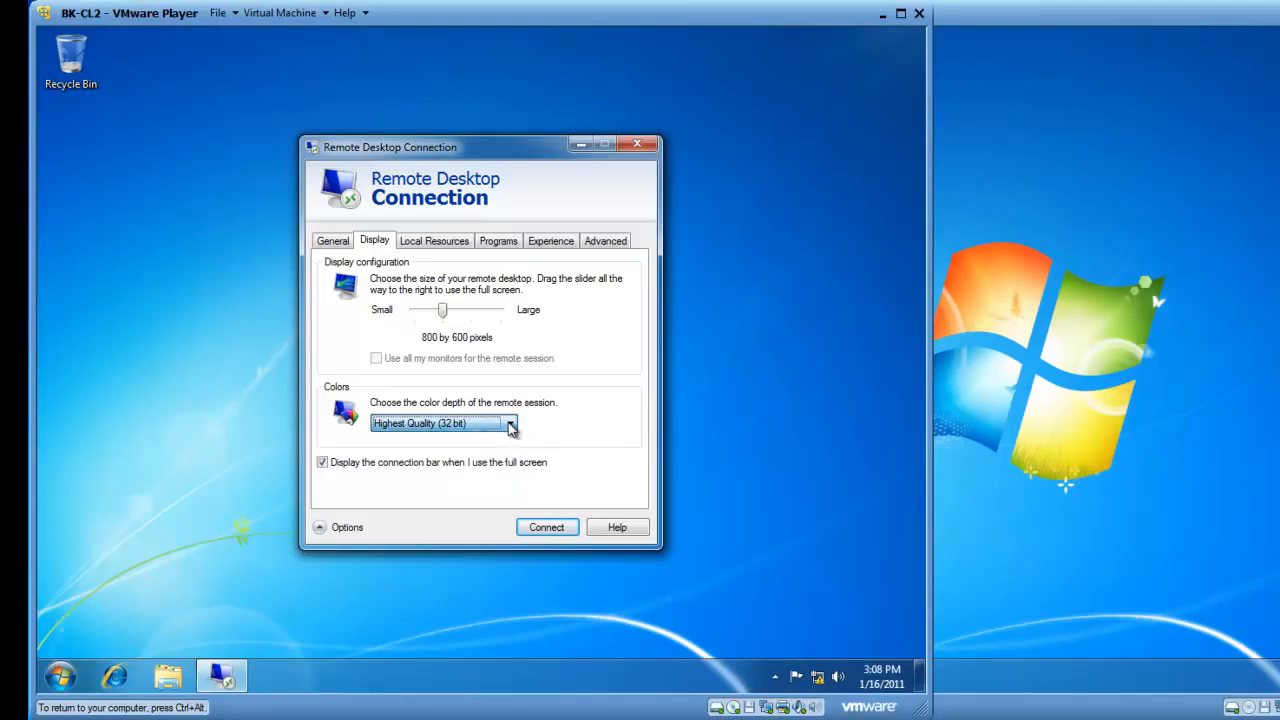
# Under Local Resources' extra devices, share Local Disk (C:) with the remote session
pyautogui.click(445, 246)
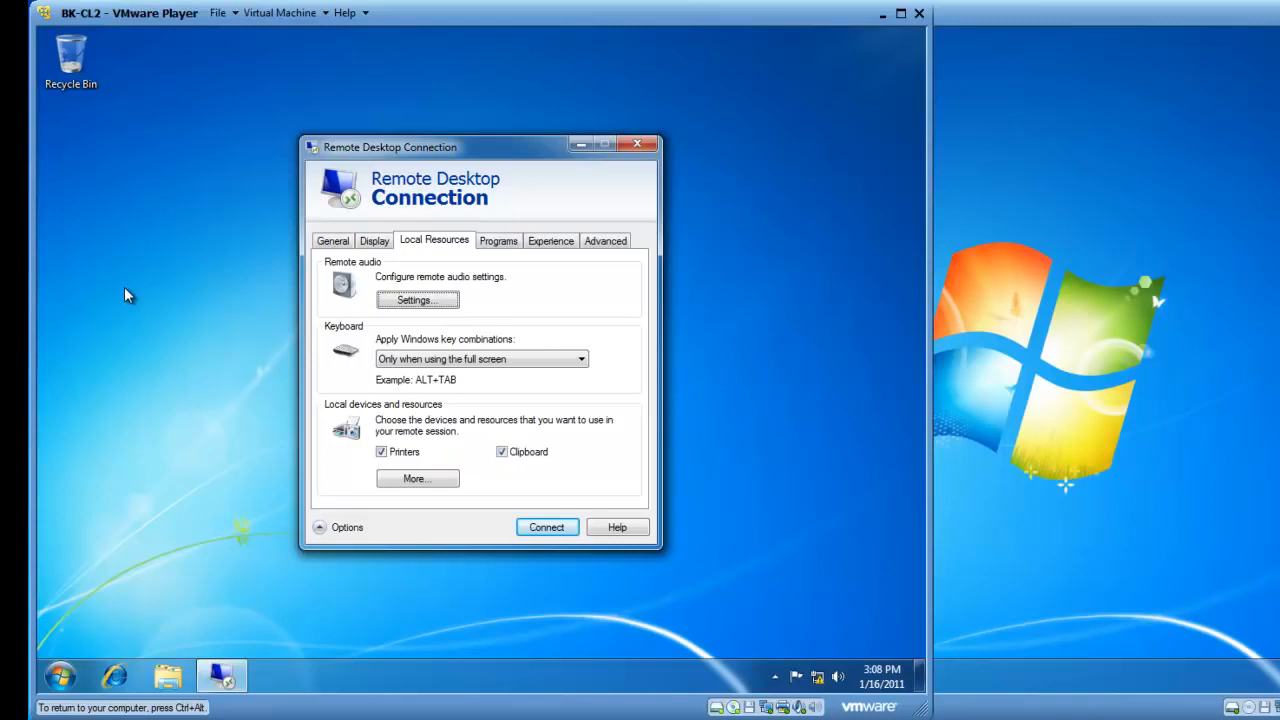
pyautogui.click(411, 479)
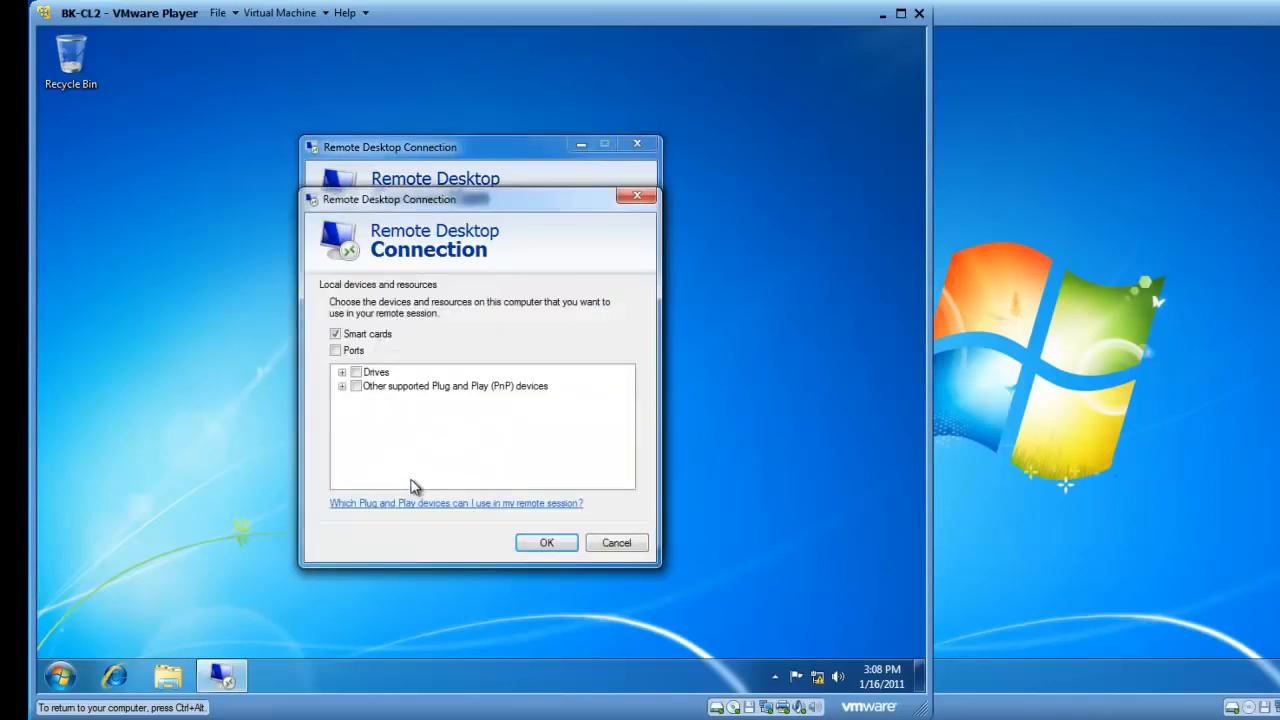
pyautogui.click(342, 372)
pyautogui.click(376, 401)
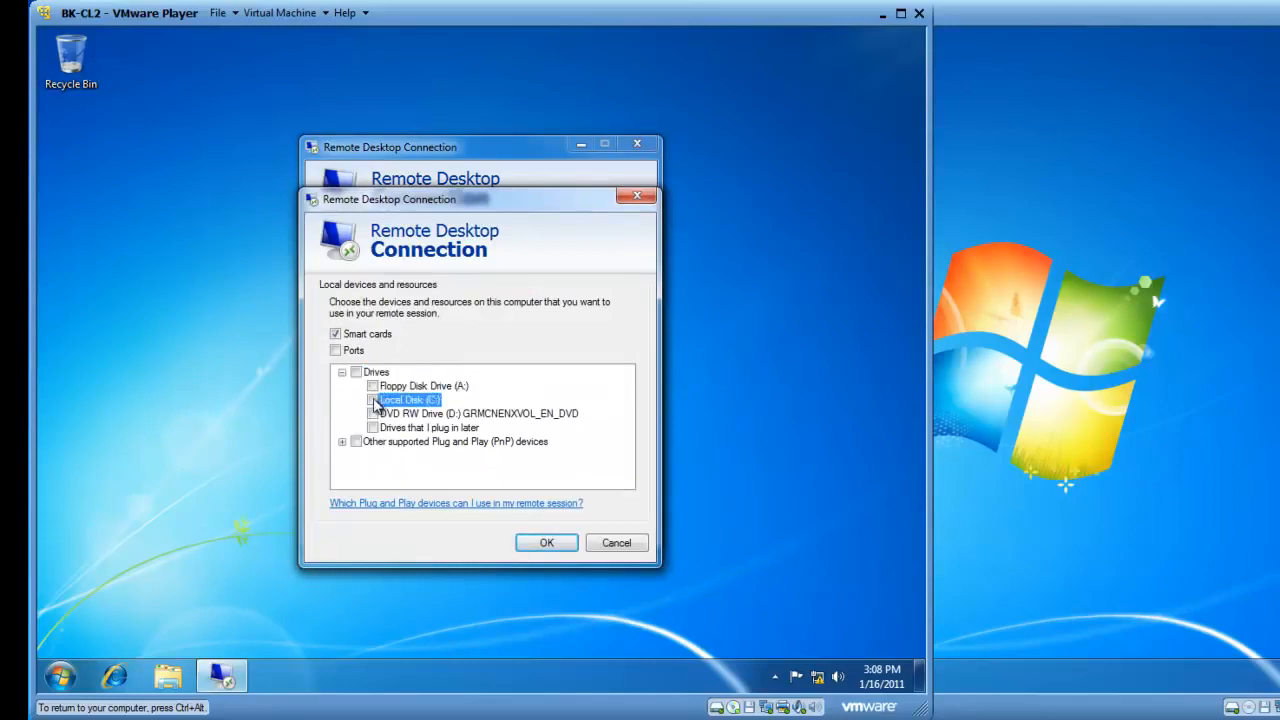
pyautogui.click(372, 400)
pyautogui.click(372, 400)
pyautogui.click(372, 400)
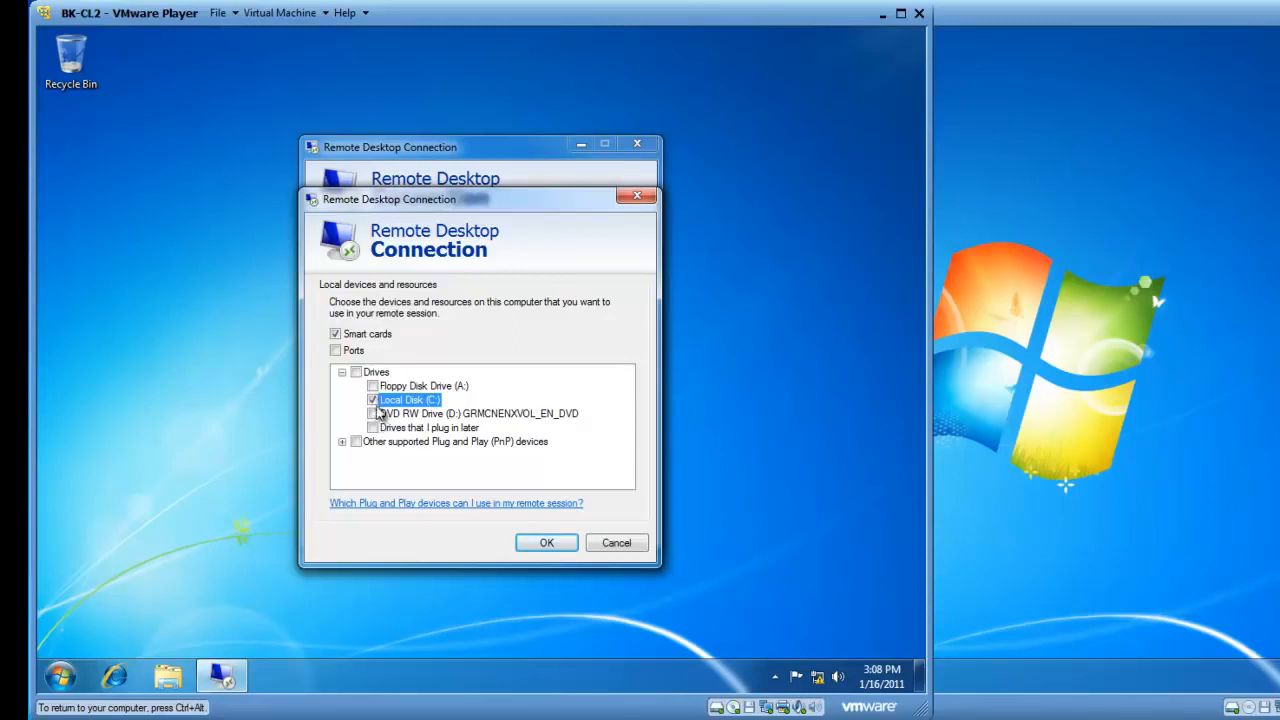
pyautogui.click(547, 545)
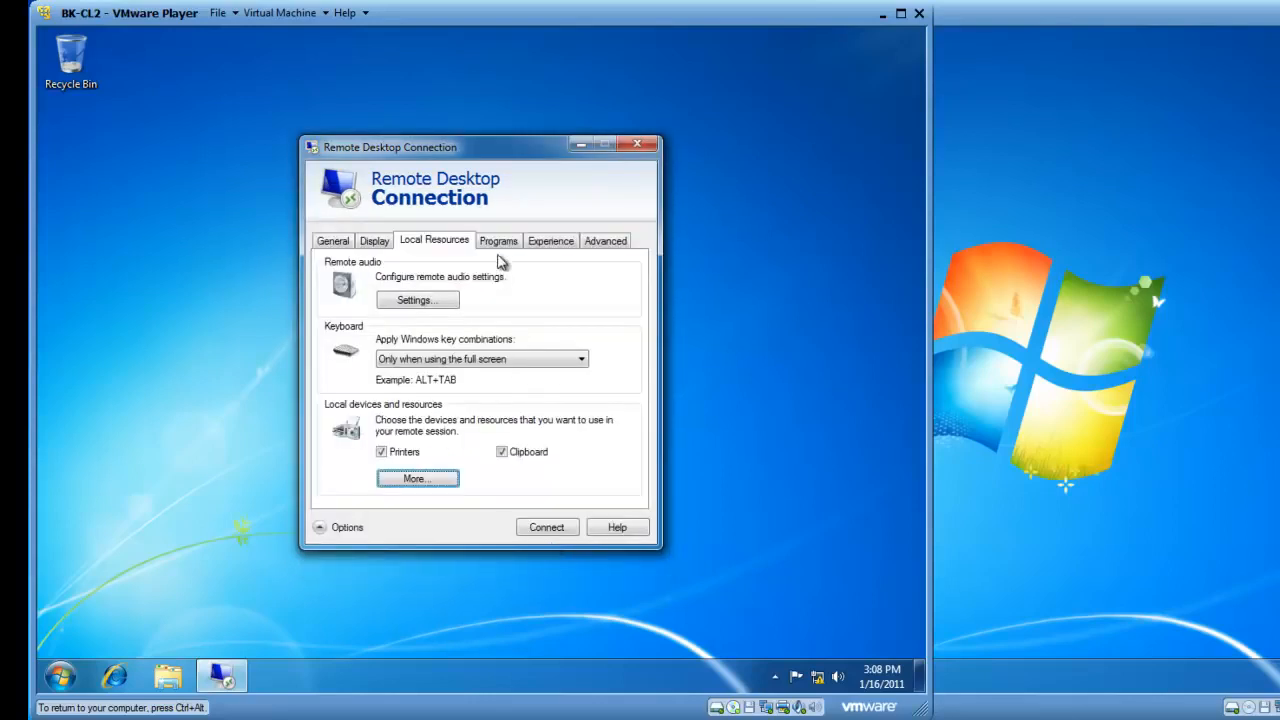
pyautogui.click(546, 245)
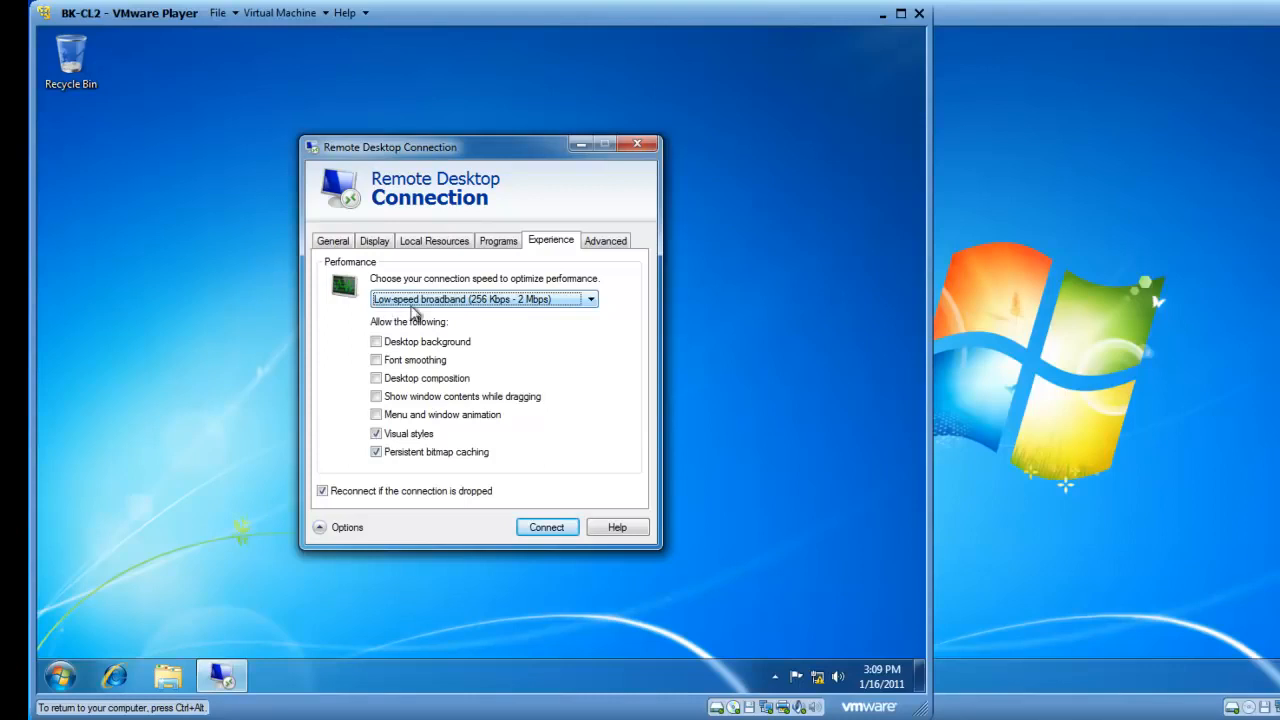
# Set the connection speed to LAN (10 Mbps or higher) and go back to the General logon settings
pyautogui.click(589, 300)
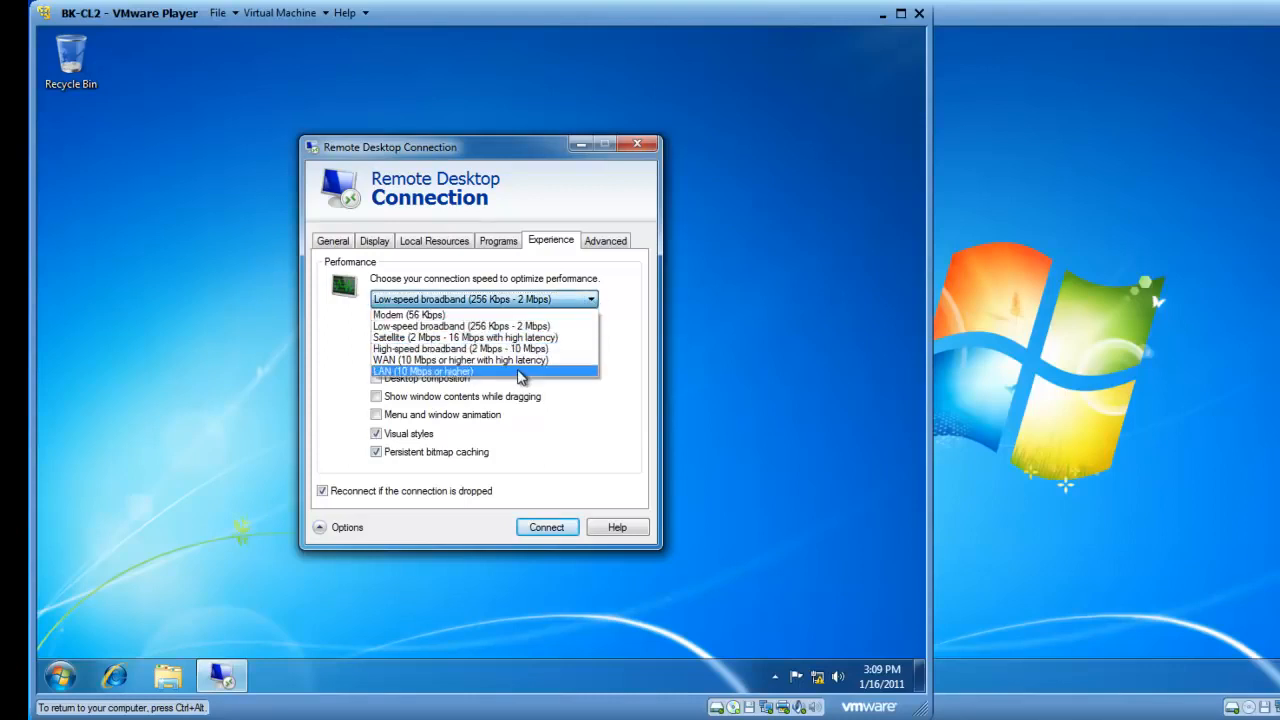
pyautogui.click(521, 372)
pyautogui.click(521, 378)
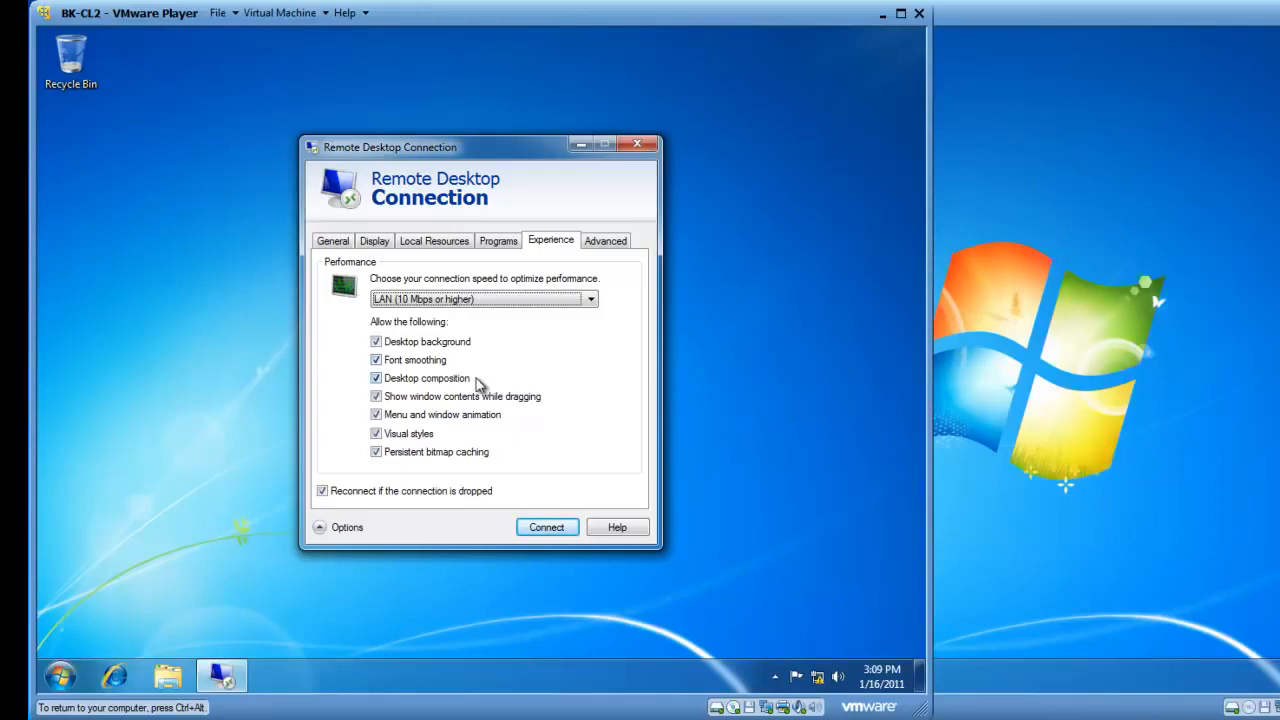
pyautogui.click(330, 241)
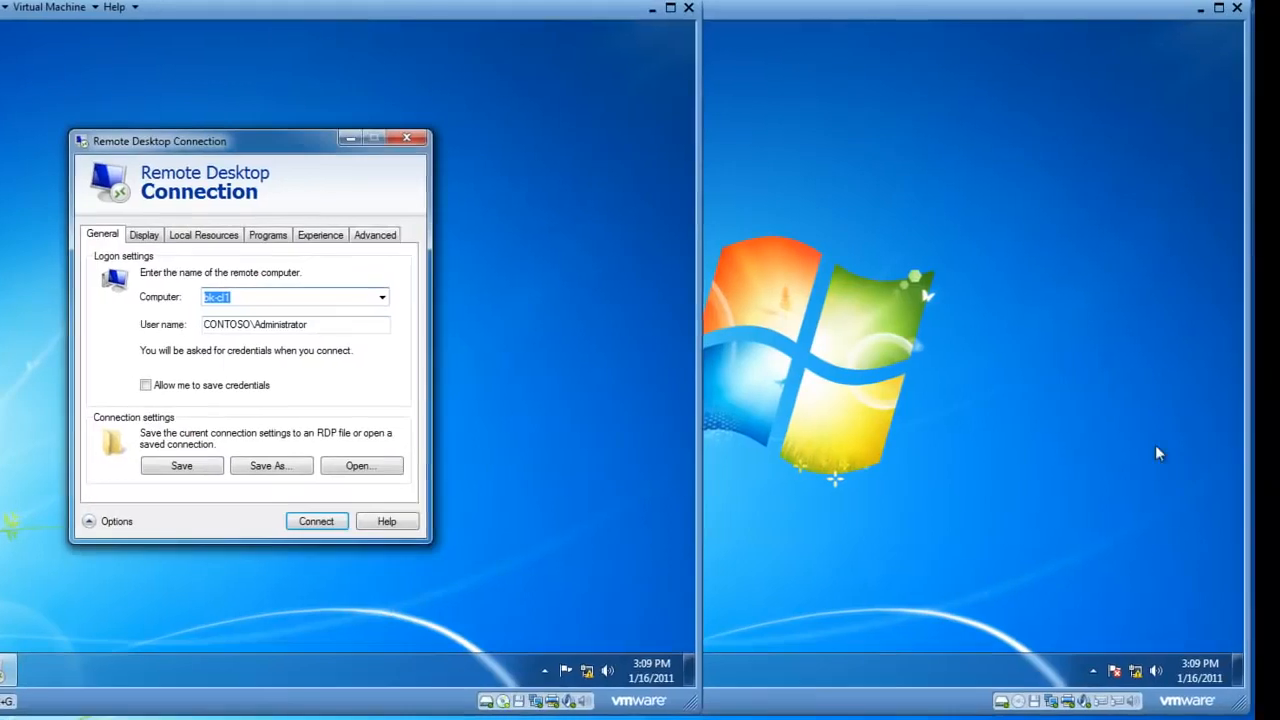
# Start the connection to bk-cl1, accept the trust warning, and enter the administrator password
pyautogui.click(1155, 446)
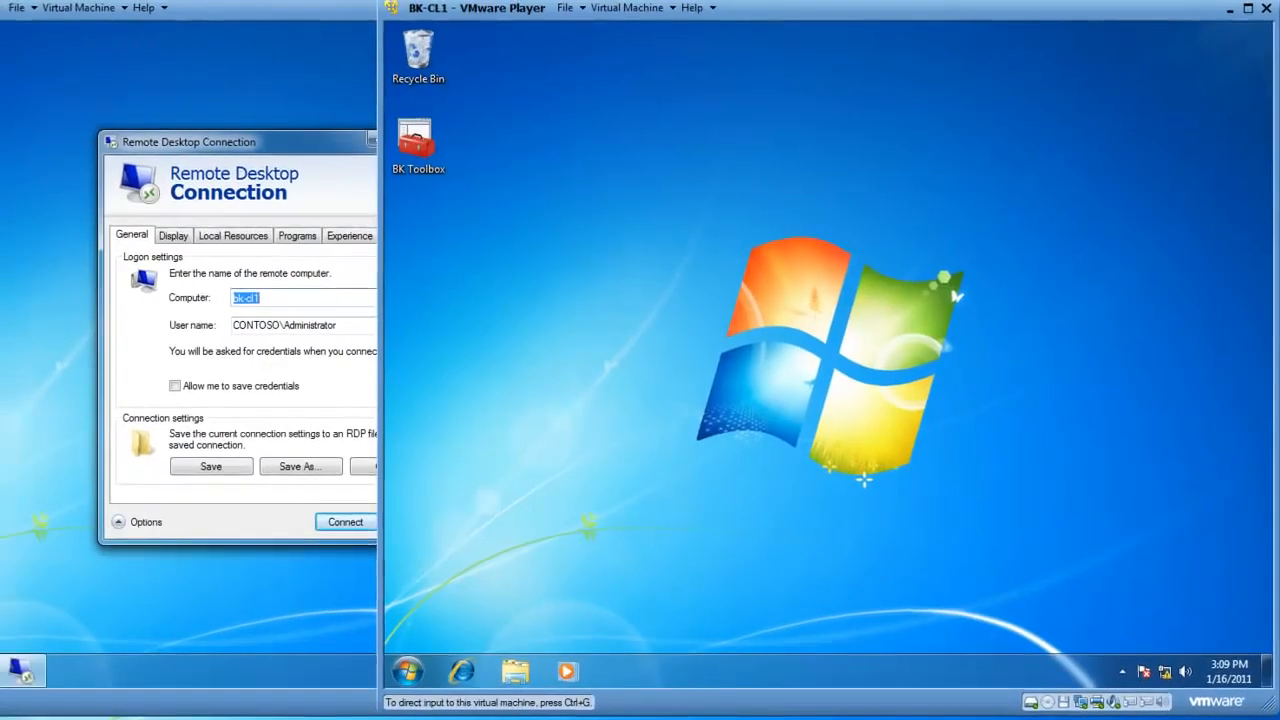
pyautogui.click(200, 351)
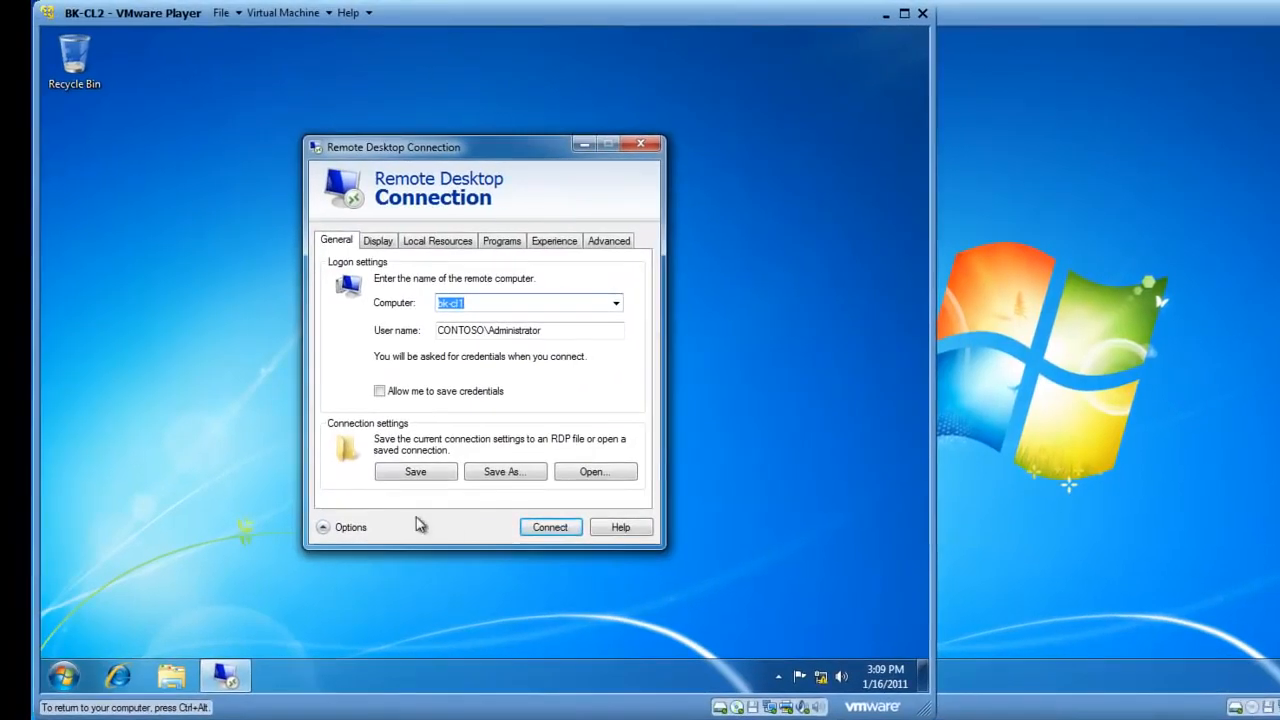
pyautogui.click(547, 530)
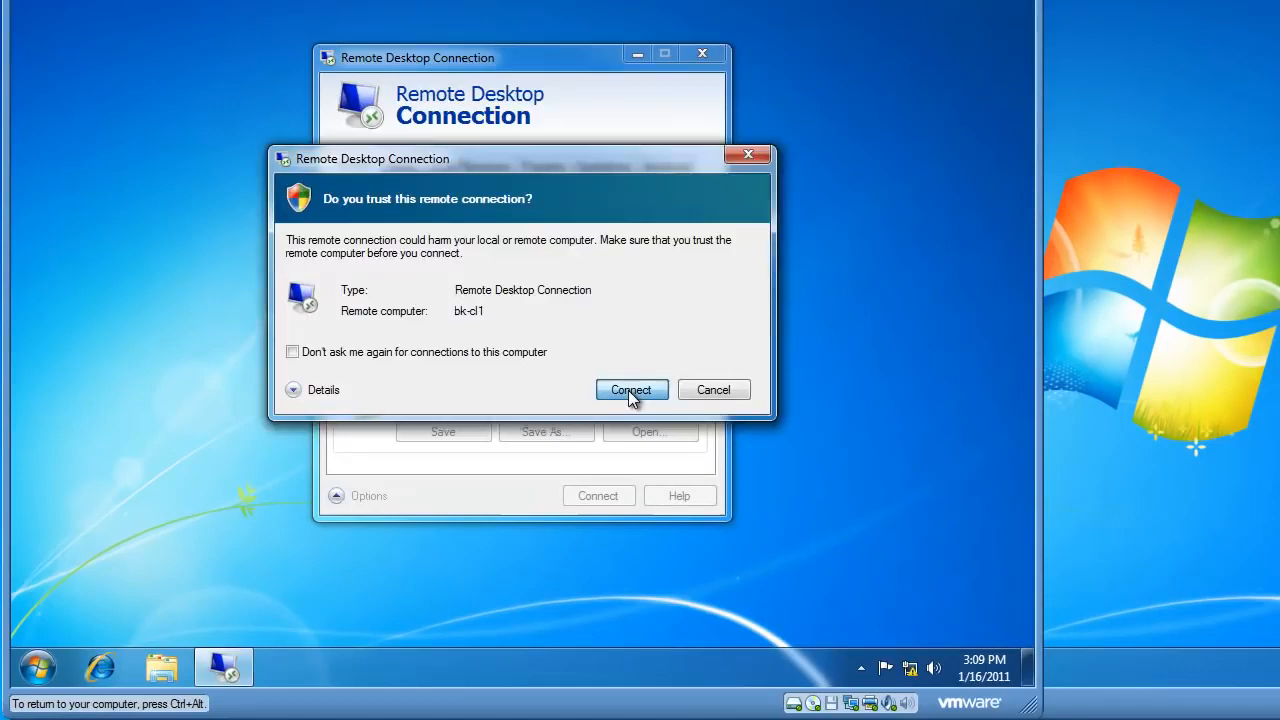
pyautogui.click(585, 437)
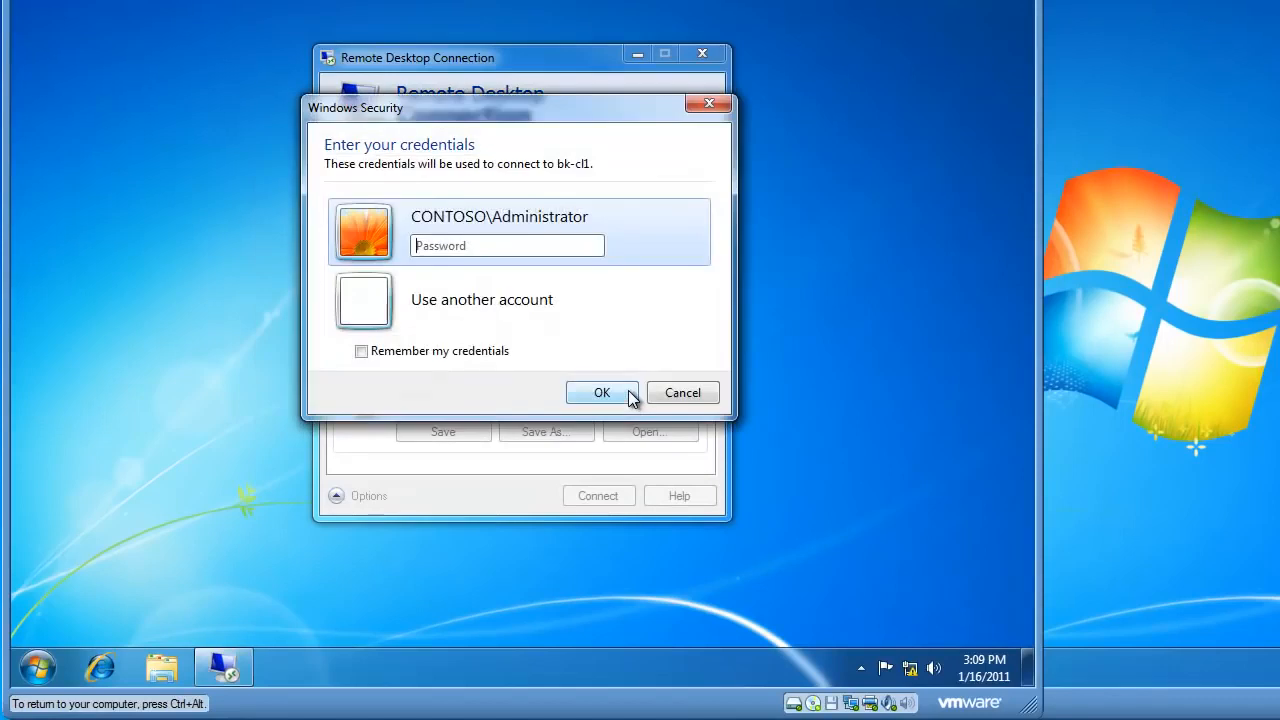
pyautogui.write('Pa$$w0rd')
# Submit the credentials to open the bk-cl1 session, check BK-CL1's screen, then minimise and restore the session
pyautogui.click(630, 398)
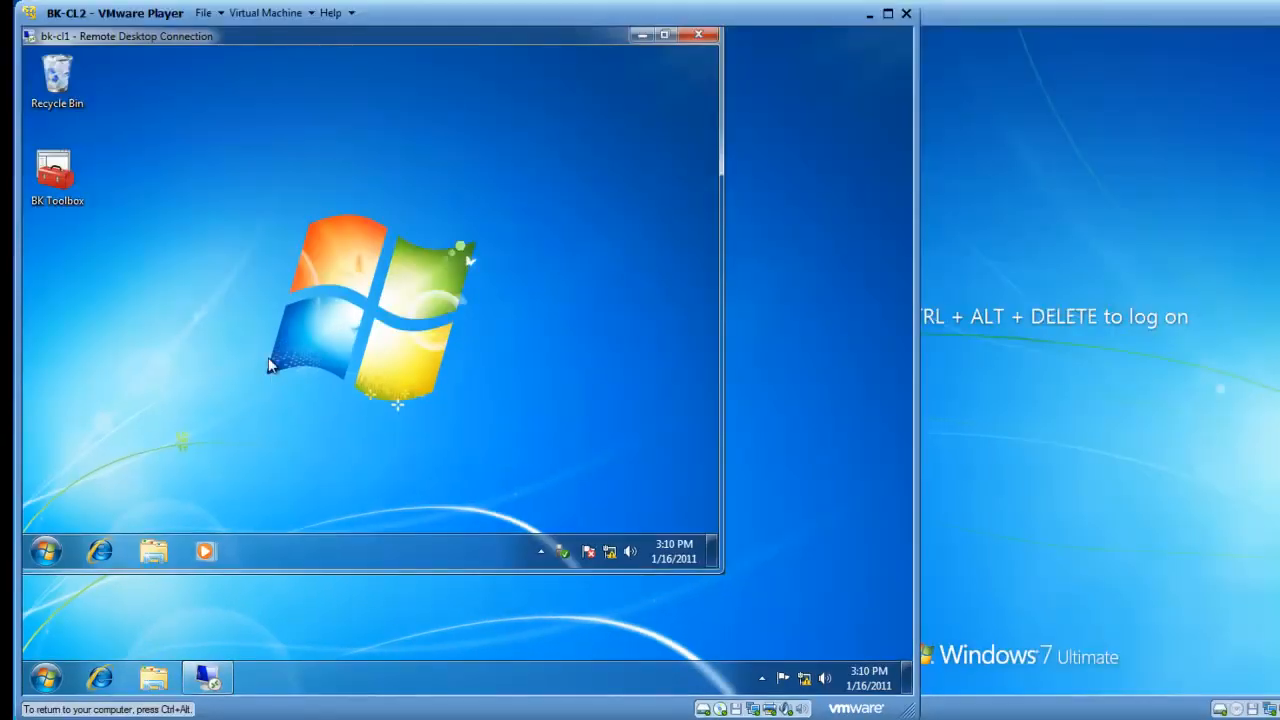
pyautogui.click(1235, 321)
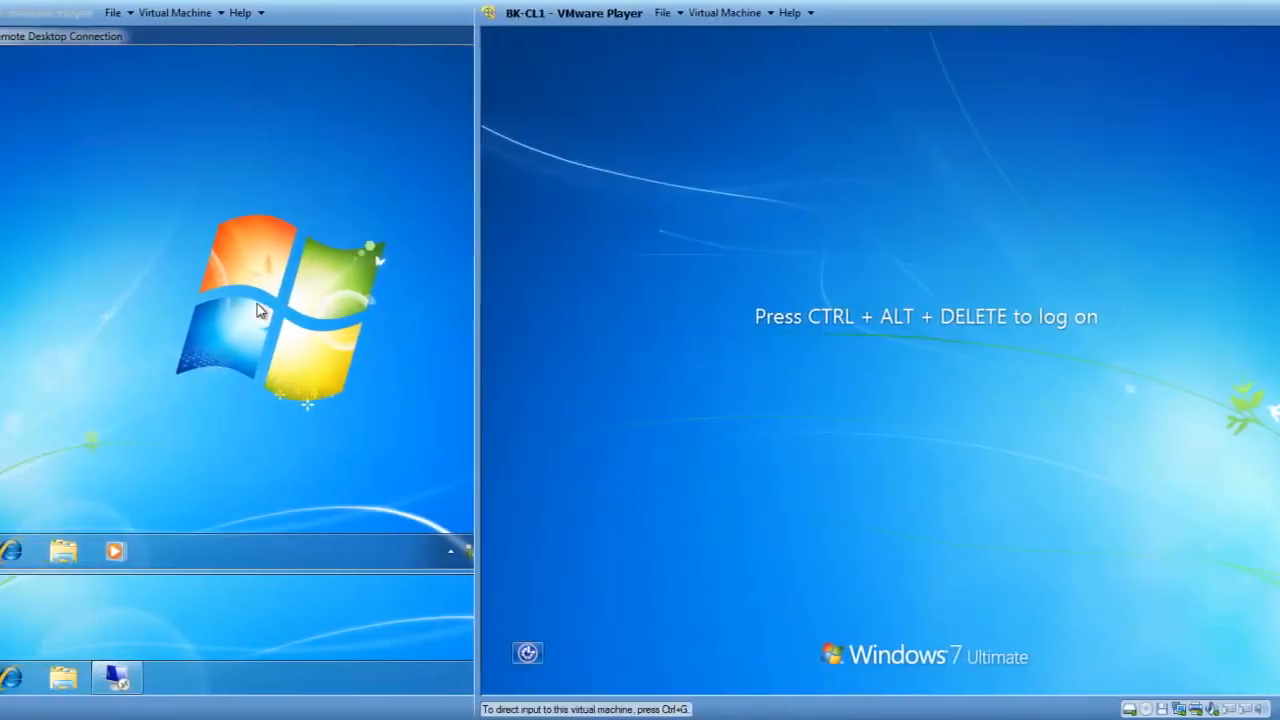
pyautogui.click(106, 265)
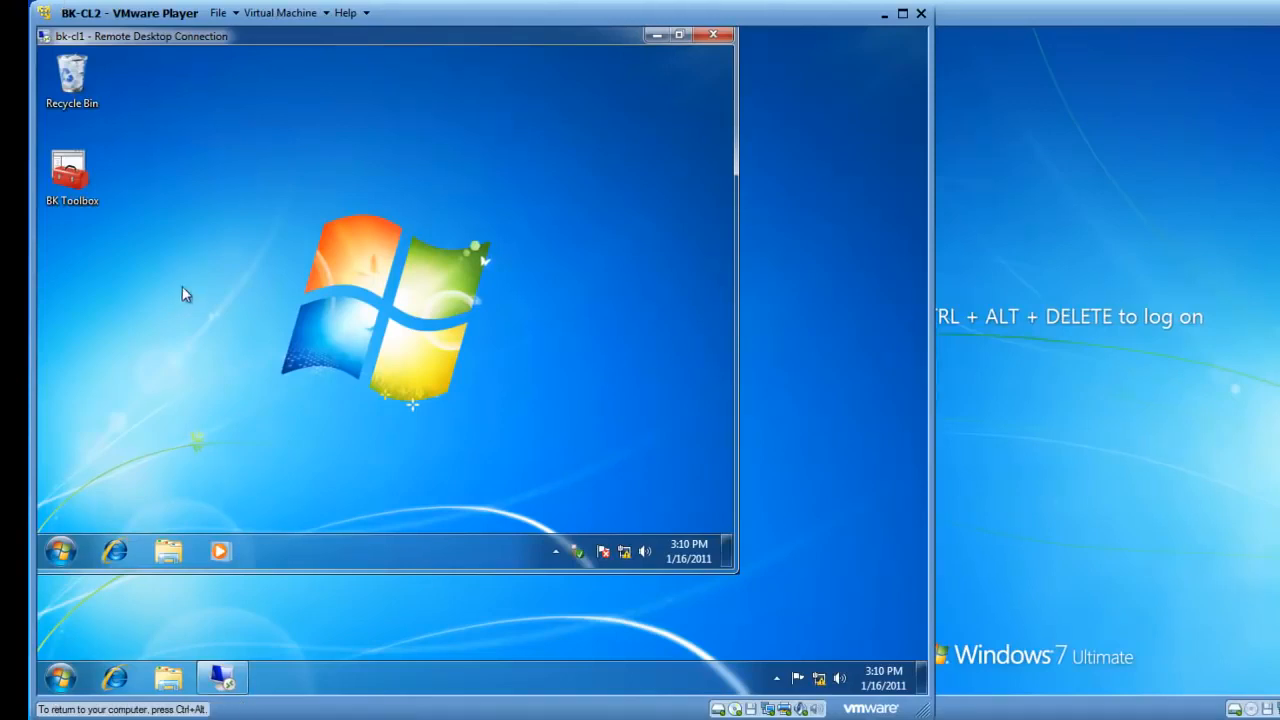
pyautogui.click(657, 35)
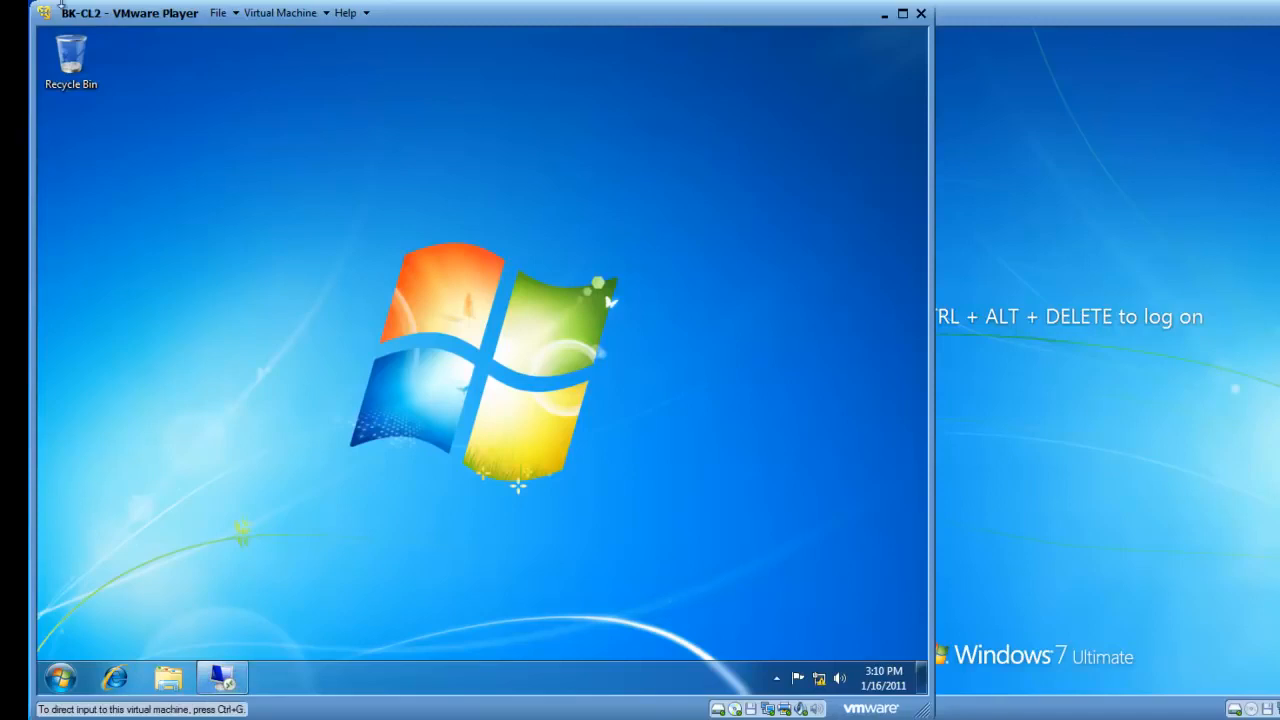
pyautogui.click(222, 678)
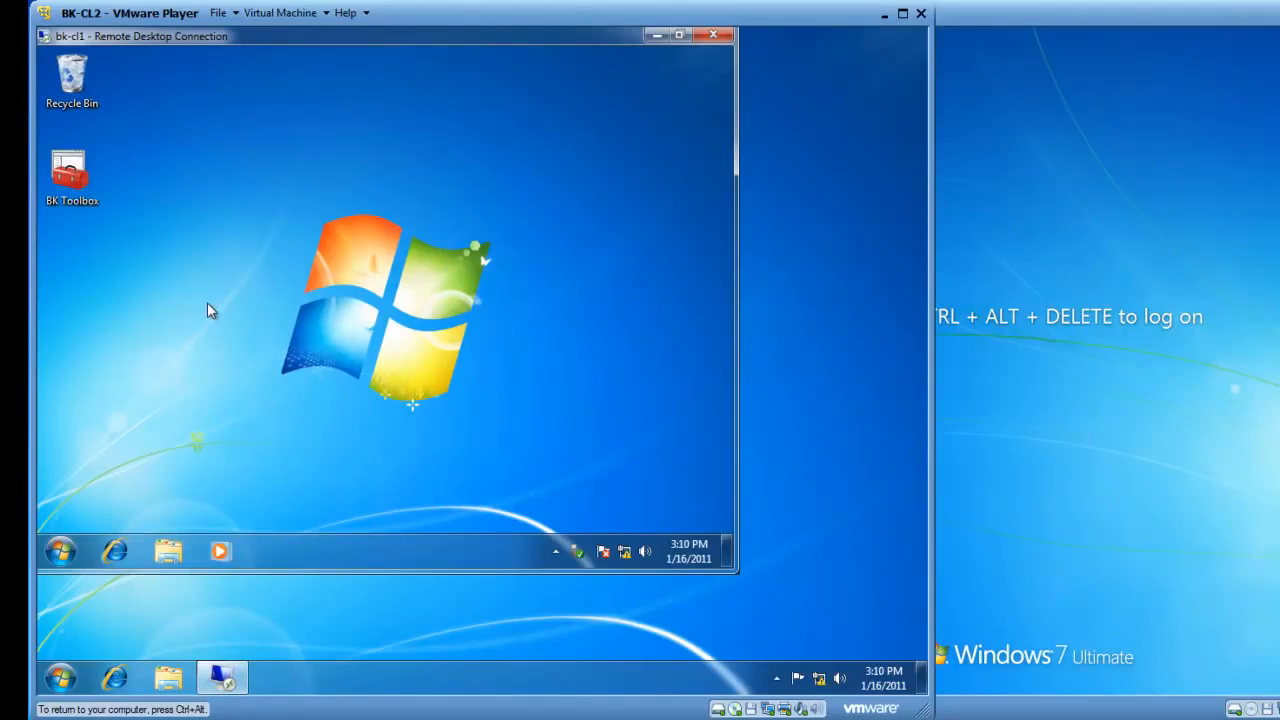
# In the remote session, search for notepad from the Start menu and launch it
pyautogui.click(59, 551)
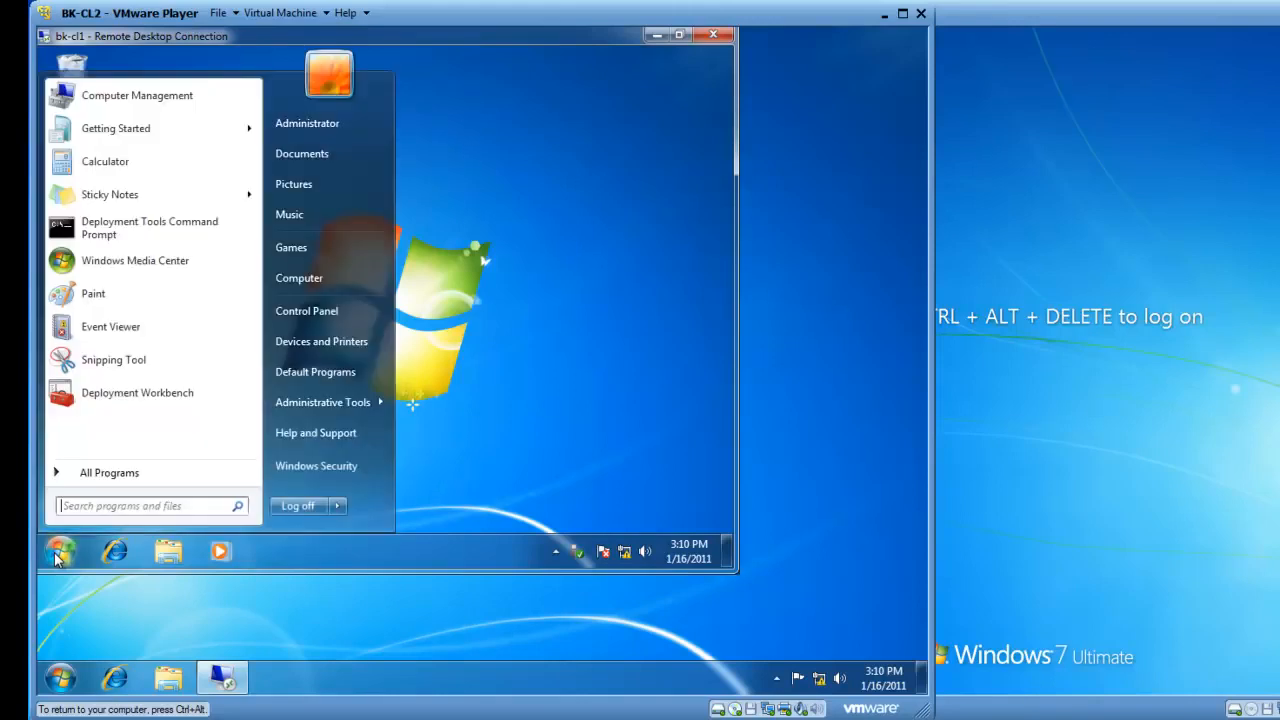
pyautogui.write('notepad')
pyautogui.press('Return')
# In Notepad's Open dialog, browse and expand the redirected C on BK-CL2, then cancel
pyautogui.click(80, 104)
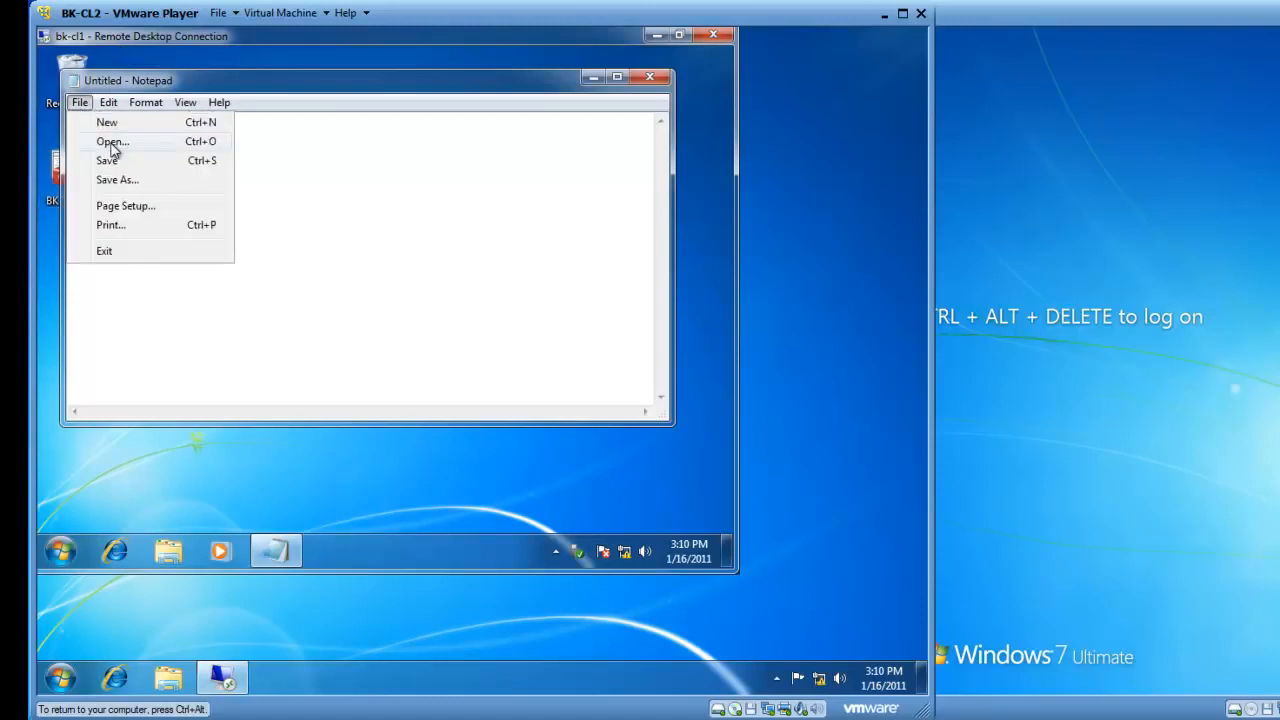
pyautogui.click(113, 141)
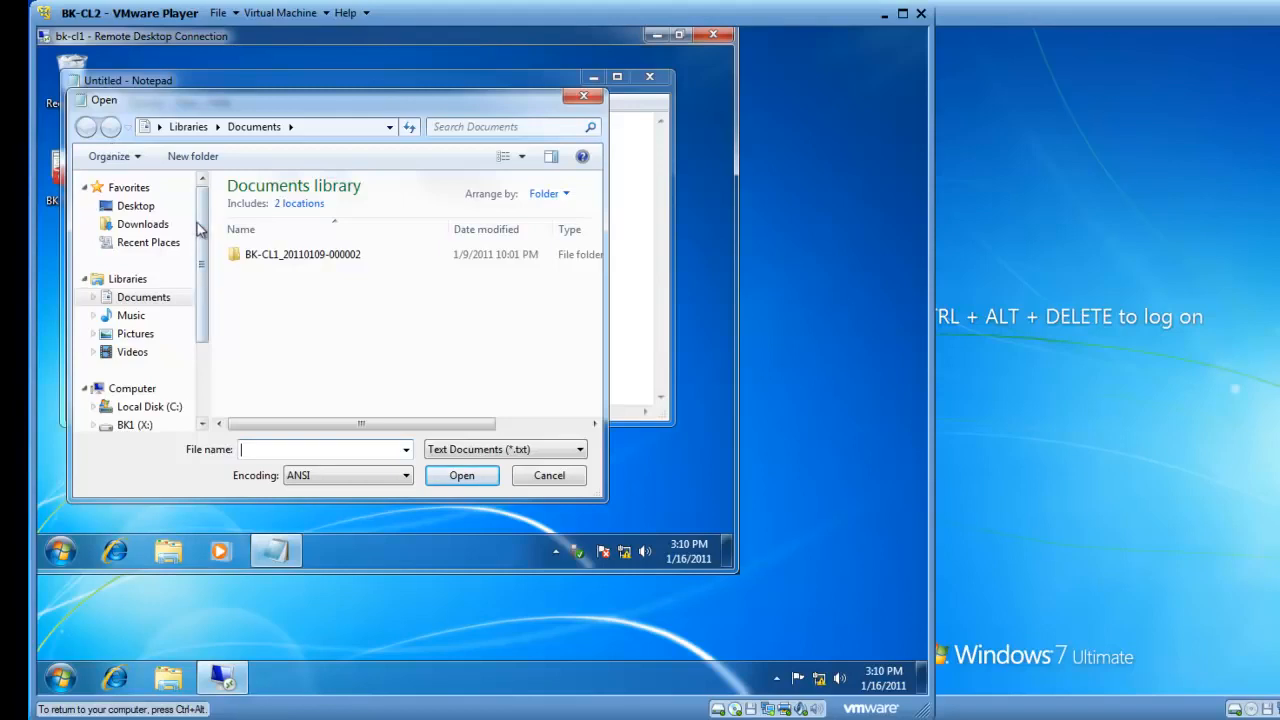
pyautogui.moveTo(204, 272); pyautogui.dragTo(211, 323)
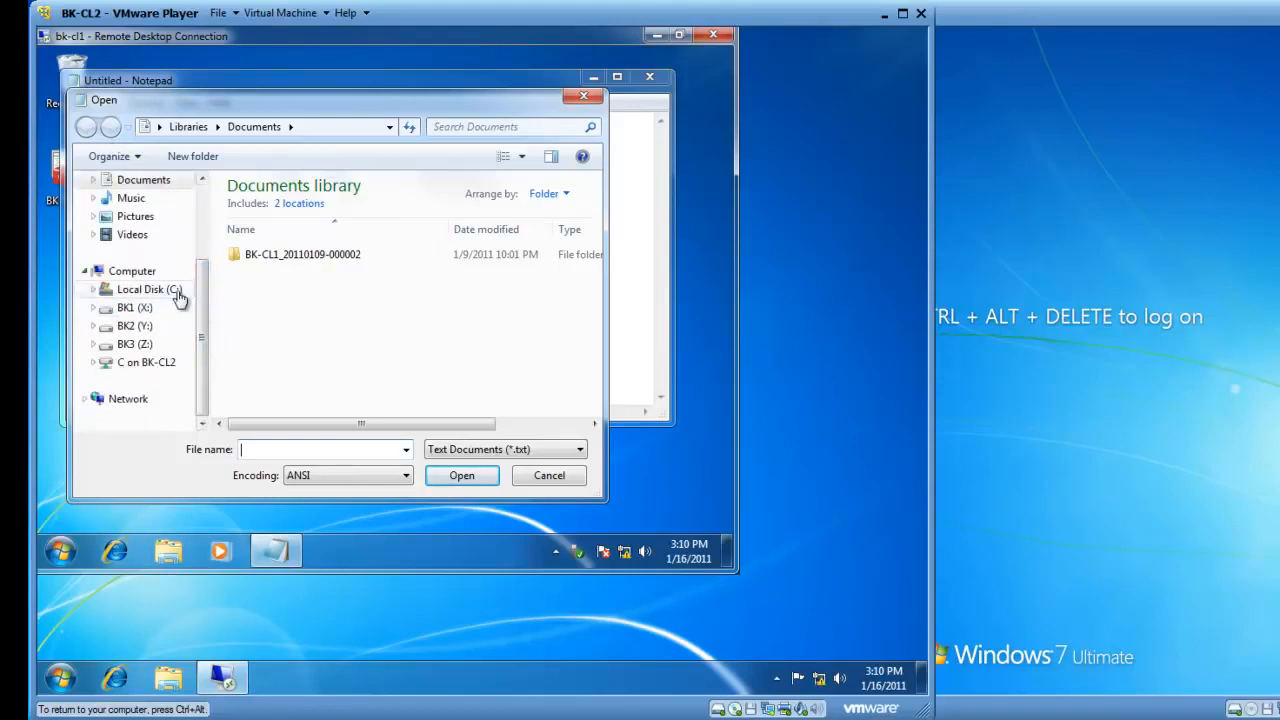
pyautogui.click(140, 368)
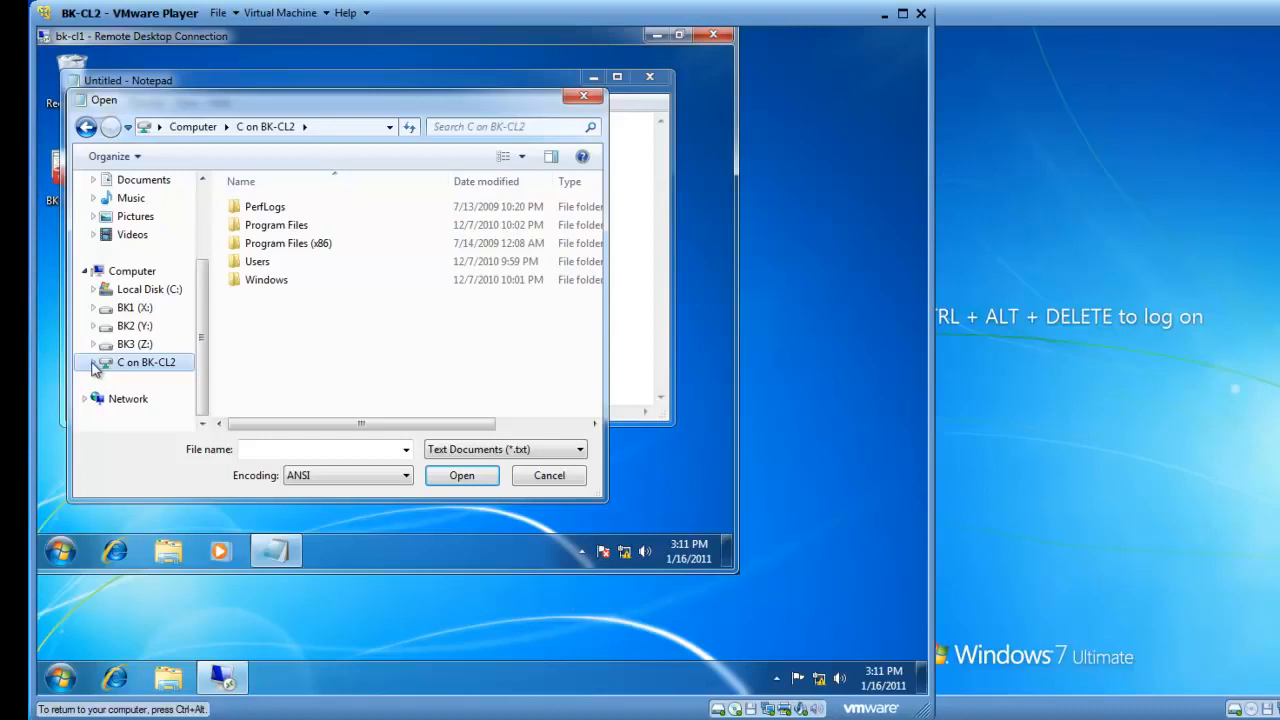
pyautogui.click(95, 368)
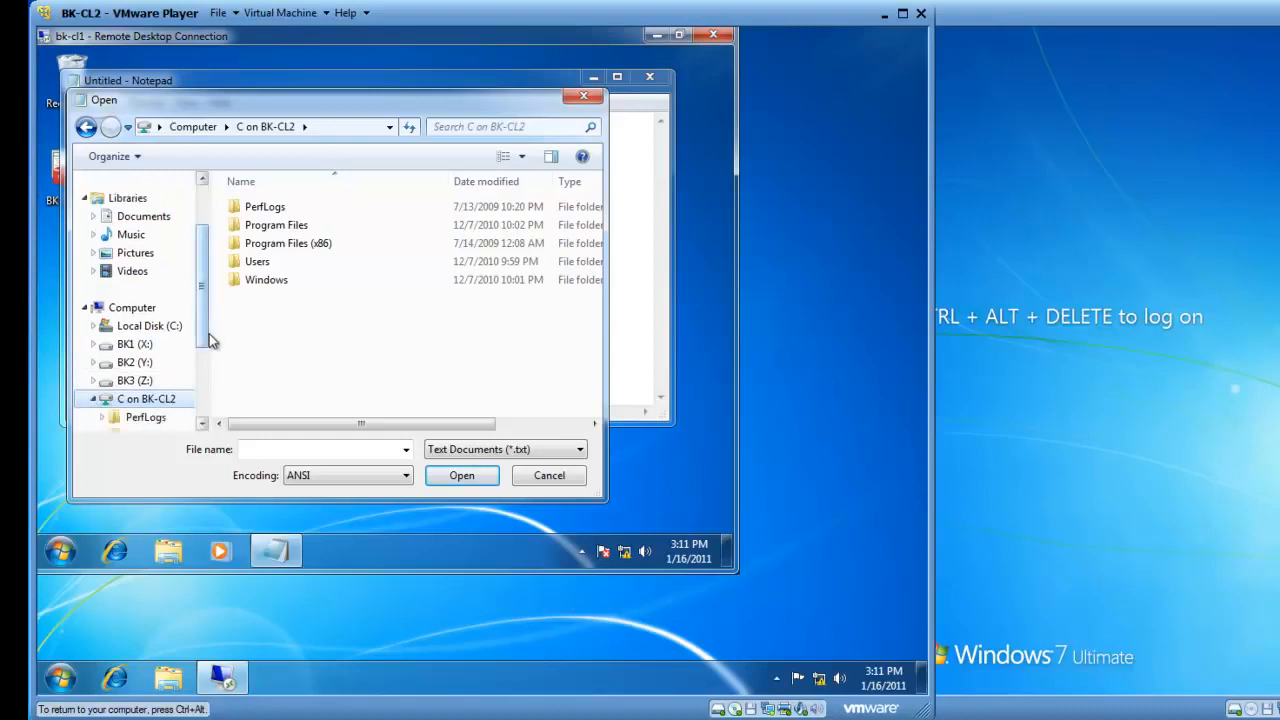
pyautogui.moveTo(203, 345); pyautogui.dragTo(210, 390)
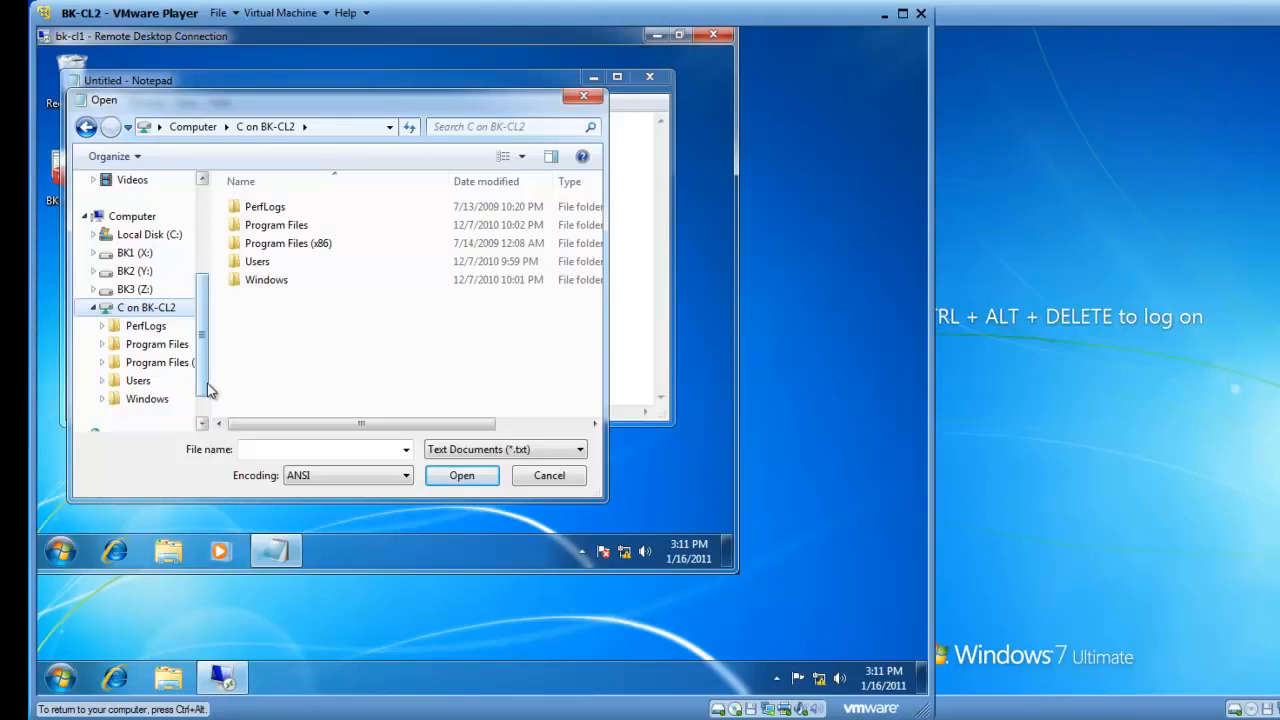
pyautogui.click(566, 482)
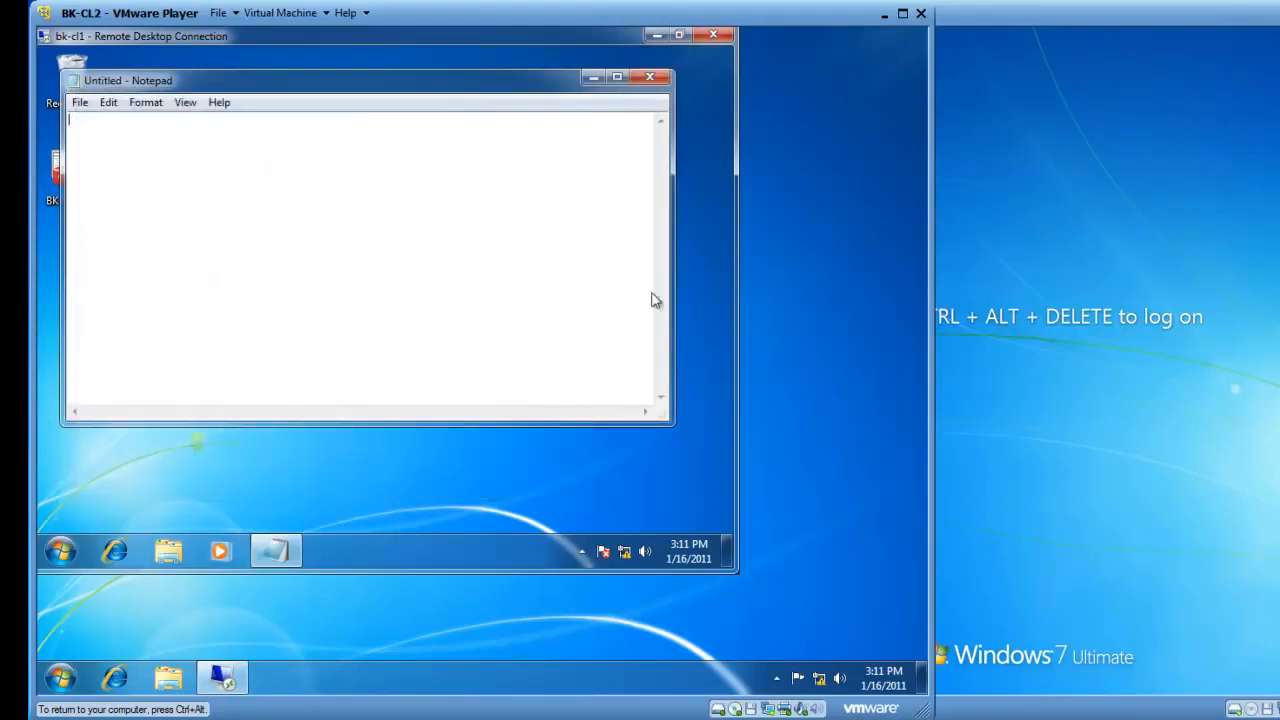
# Close Notepad and log off the bk-cl1 remote session from its Start menu
pyautogui.click(649, 76)
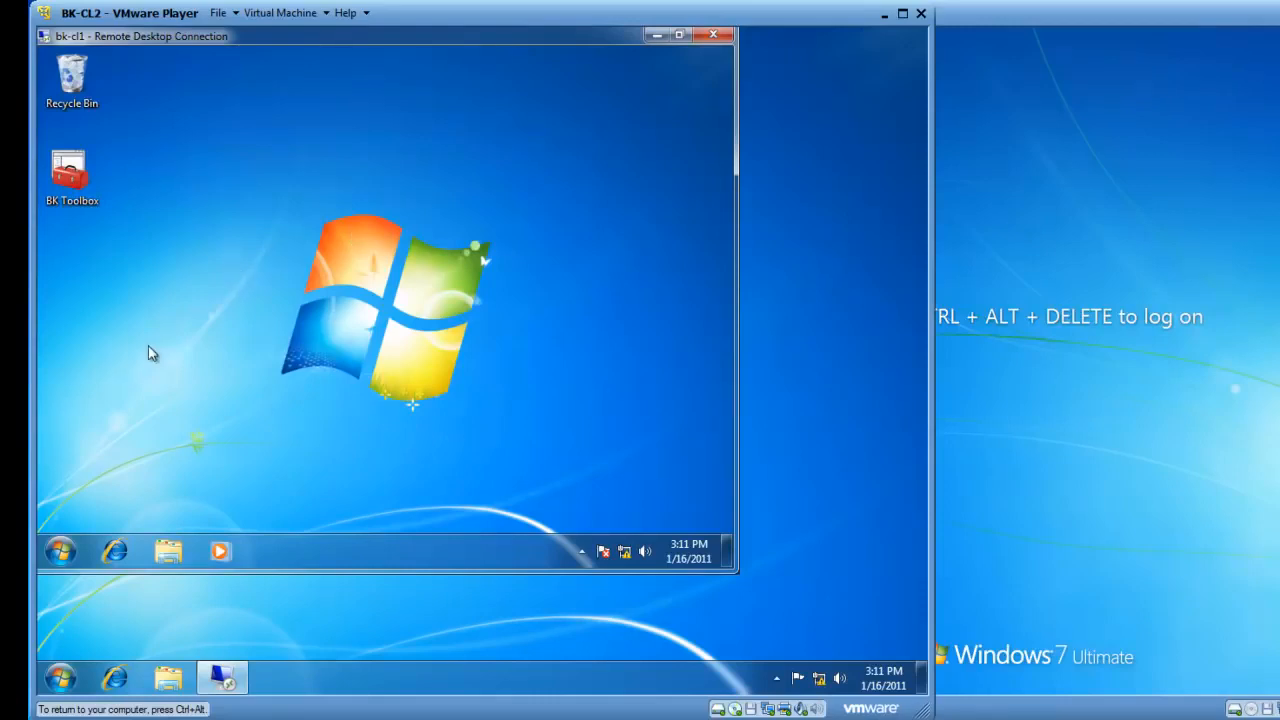
pyautogui.click(62, 551)
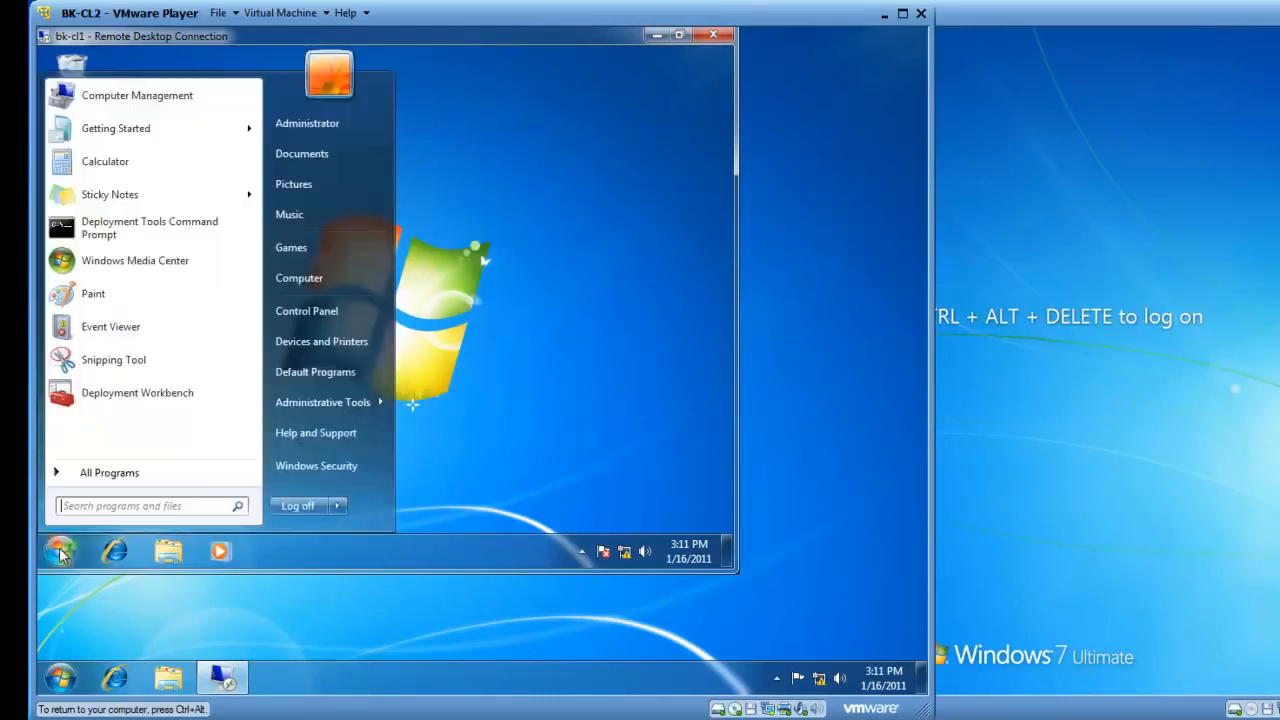
pyautogui.click(298, 508)
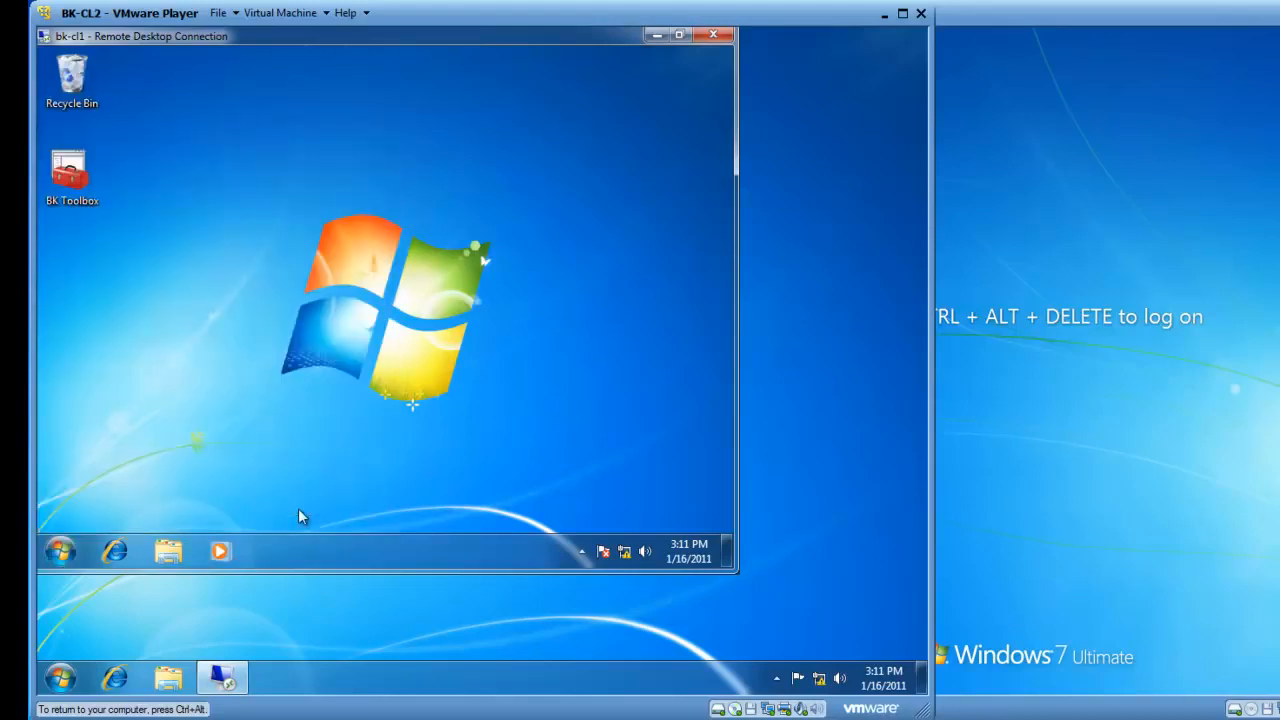